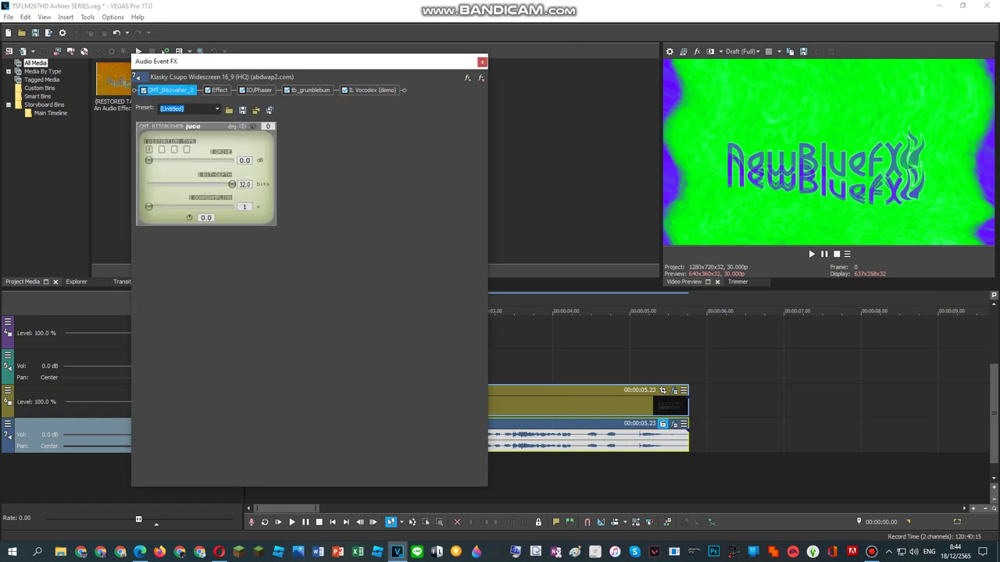
Review the settings of the audio event's effects, from the Orange Vocoder effect through IO/Phaser and tb_grumblebum to IL Vocodex
{"action": "left_click", "coordinate": [219, 91]}
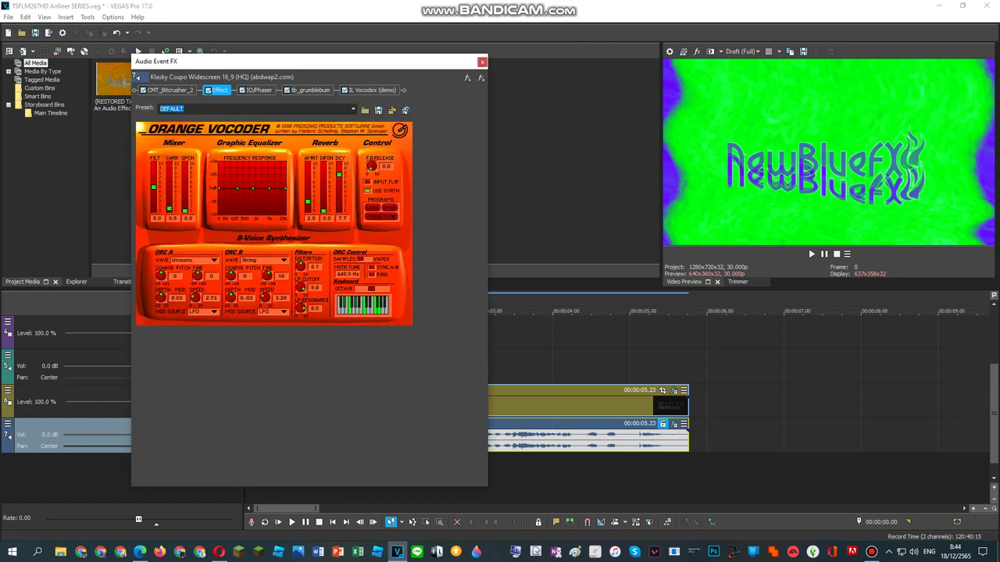
{"action": "left_click", "coordinate": [259, 91]}
{"action": "mouse_move", "coordinate": [260, 91]}
{"action": "left_mouse_down"}
{"action": "mouse_move", "coordinate": [314, 90]}
{"action": "mouse_move", "coordinate": [257, 90]}
{"action": "left_mouse_up"}
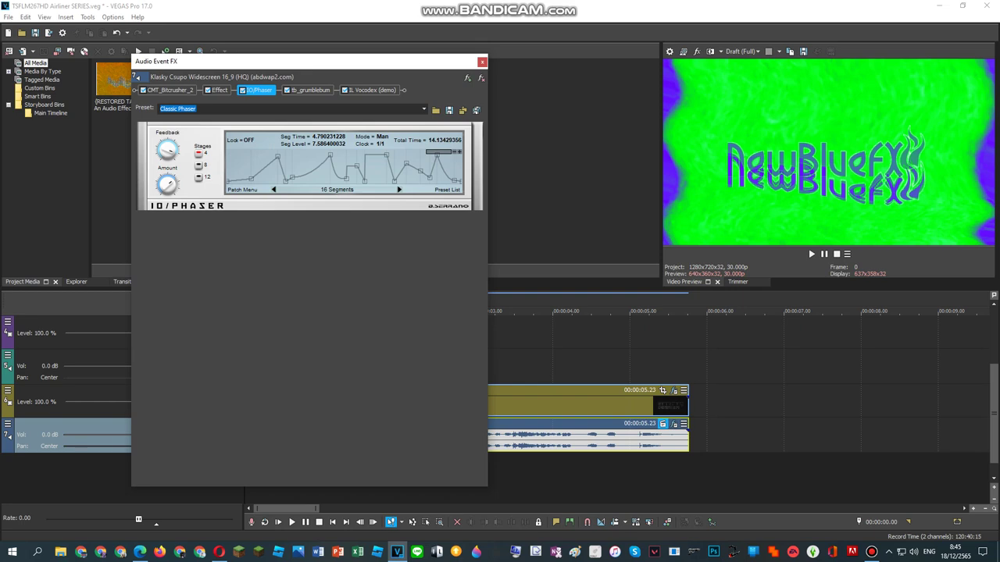
{"action": "left_click", "coordinate": [311, 91]}
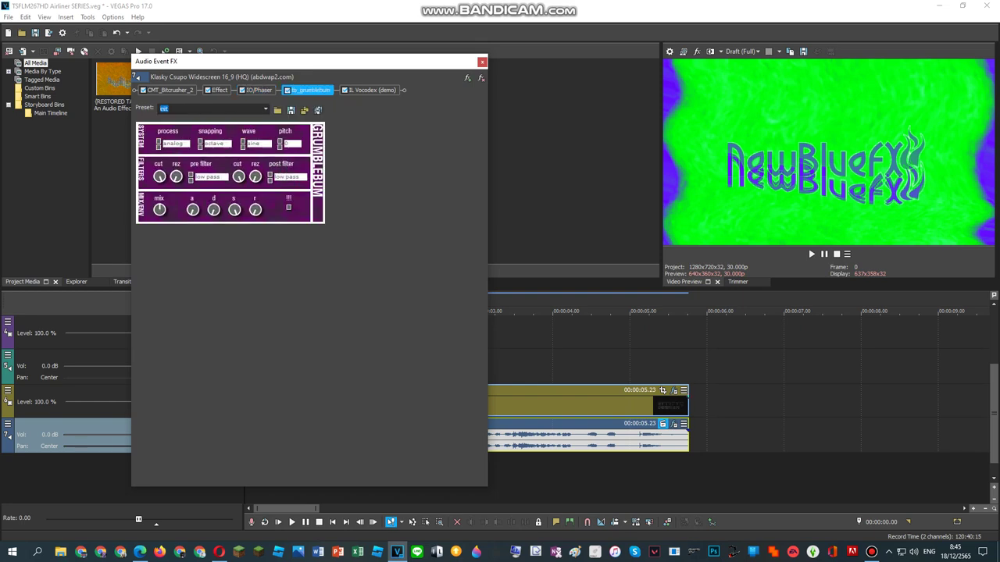
{"action": "left_click", "coordinate": [372, 90]}
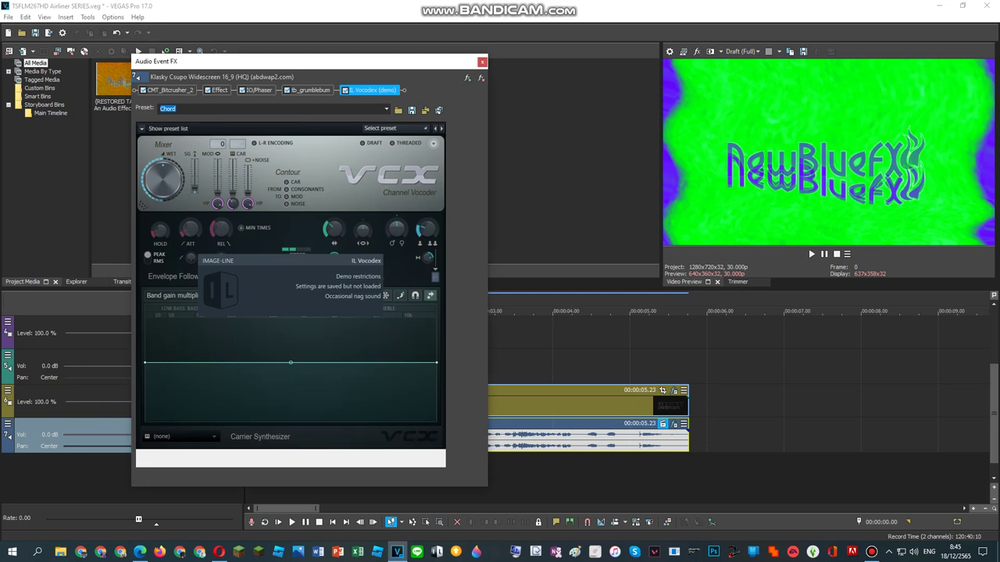
Load the Clearer preset in Vocodex, set its carrier synthesizer to Panner and play the project to hear it
{"action": "left_click", "coordinate": [381, 128]}
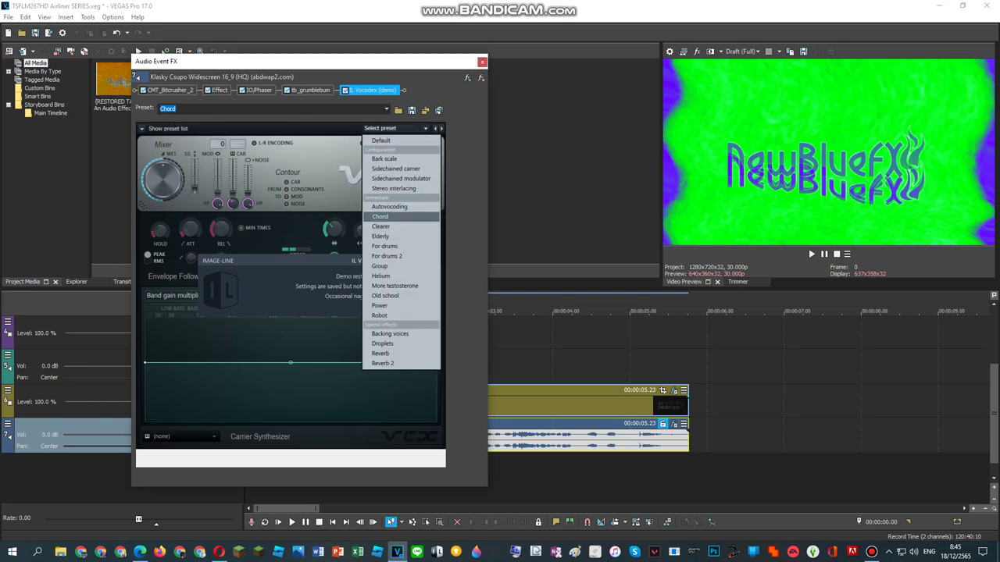
{"action": "left_click", "coordinate": [381, 227]}
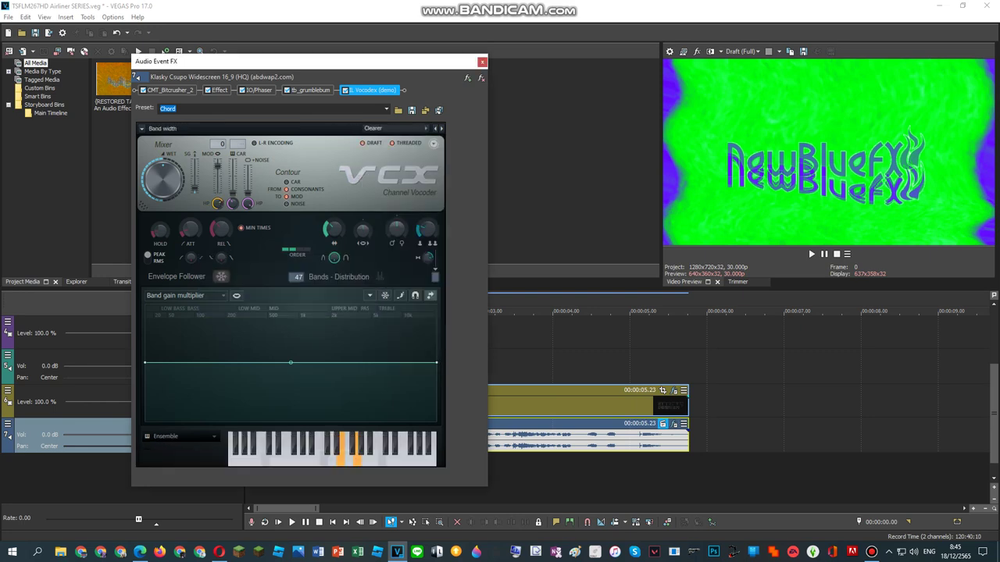
{"action": "left_click", "coordinate": [184, 436]}
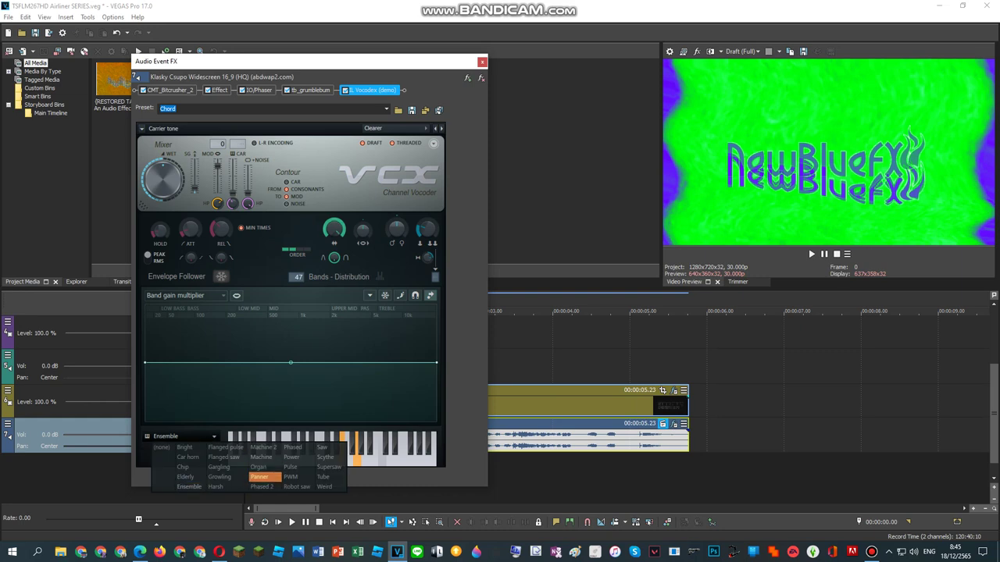
{"action": "left_click", "coordinate": [264, 476]}
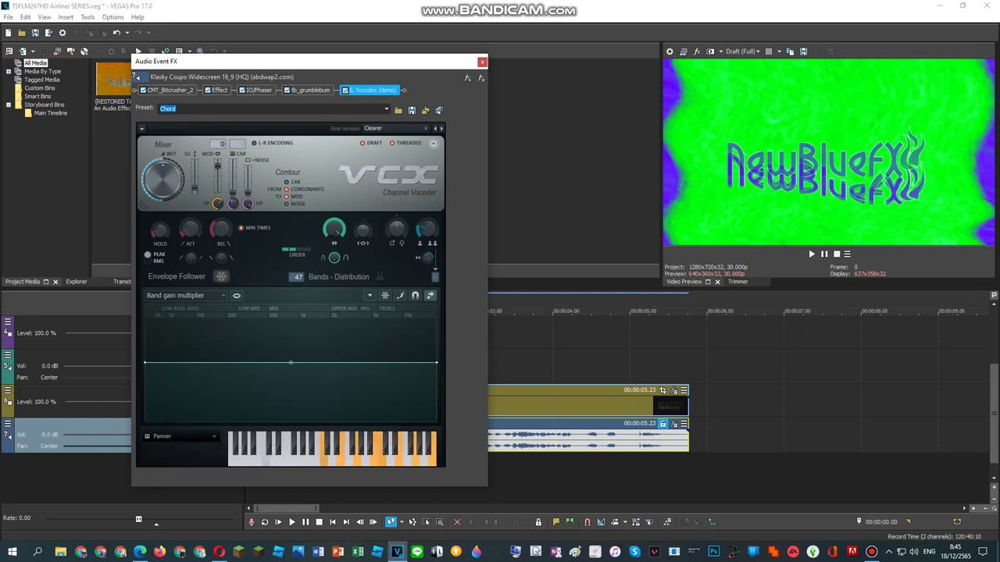
{"action": "key", "text": "space"}
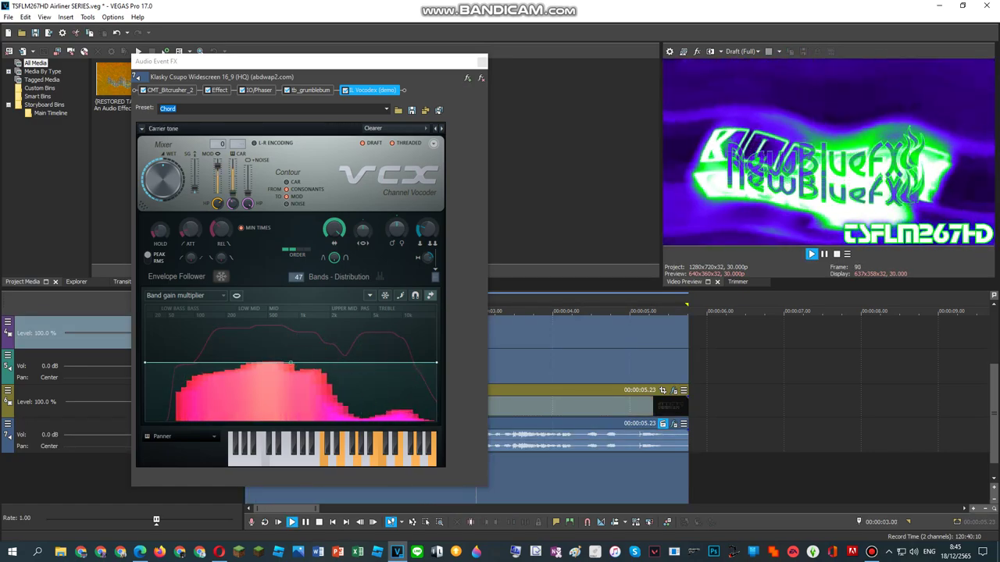
{"action": "left_click", "coordinate": [184, 436]}
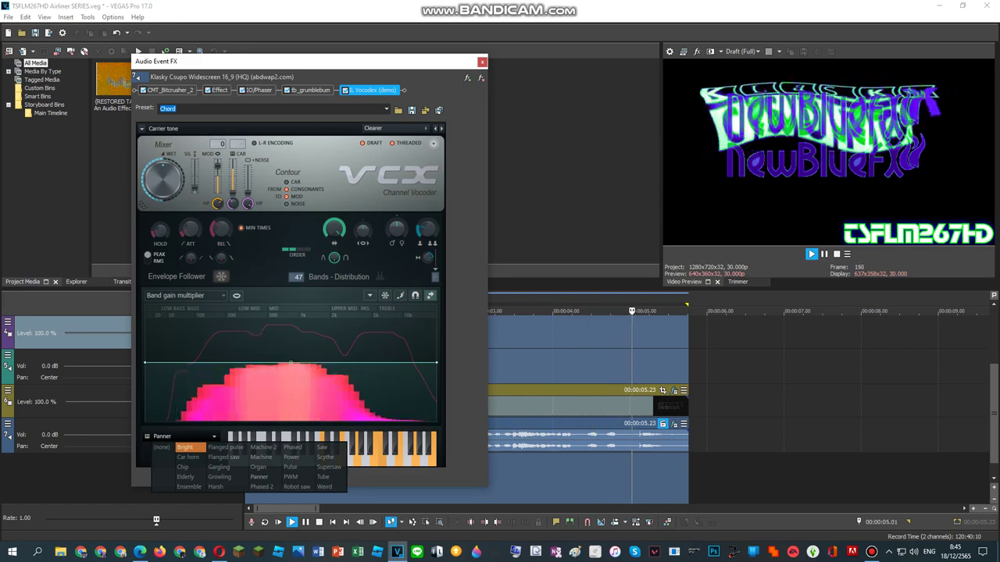
{"action": "left_click", "coordinate": [185, 448]}
Switch to Microsoft Edge, reopen the last closed tab and search YouTube for "musicup v5"
{"action": "left_click", "coordinate": [140, 552]}
{"action": "left_click", "coordinate": [453, 8]}
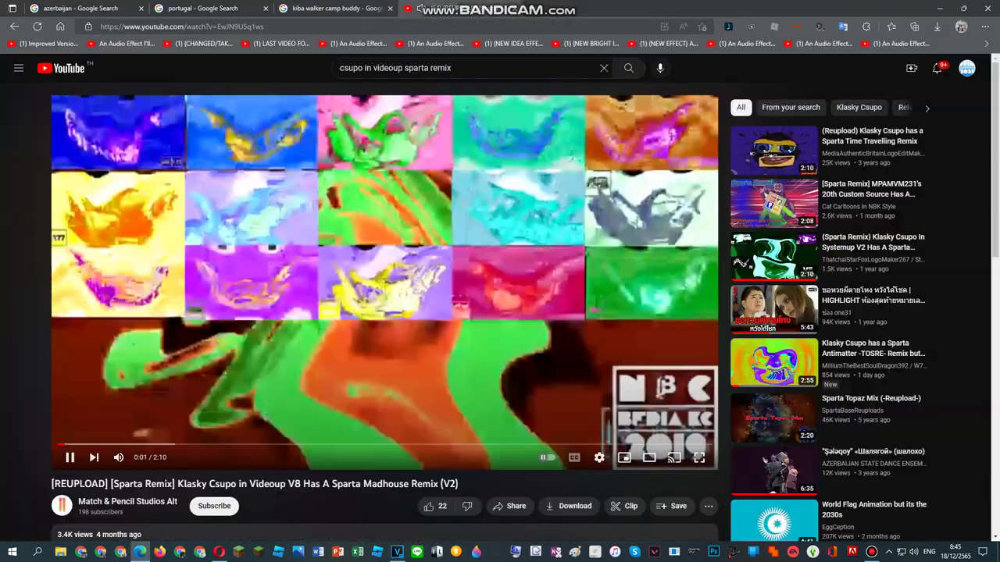
{"action": "key", "text": "ctrl+shift+t"}
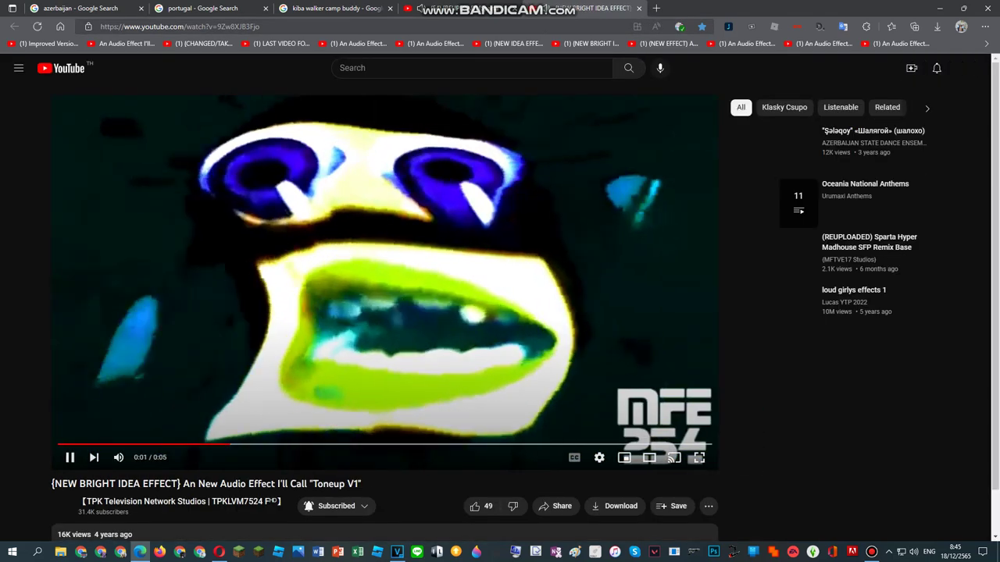
{"action": "type", "text": "musicup "}
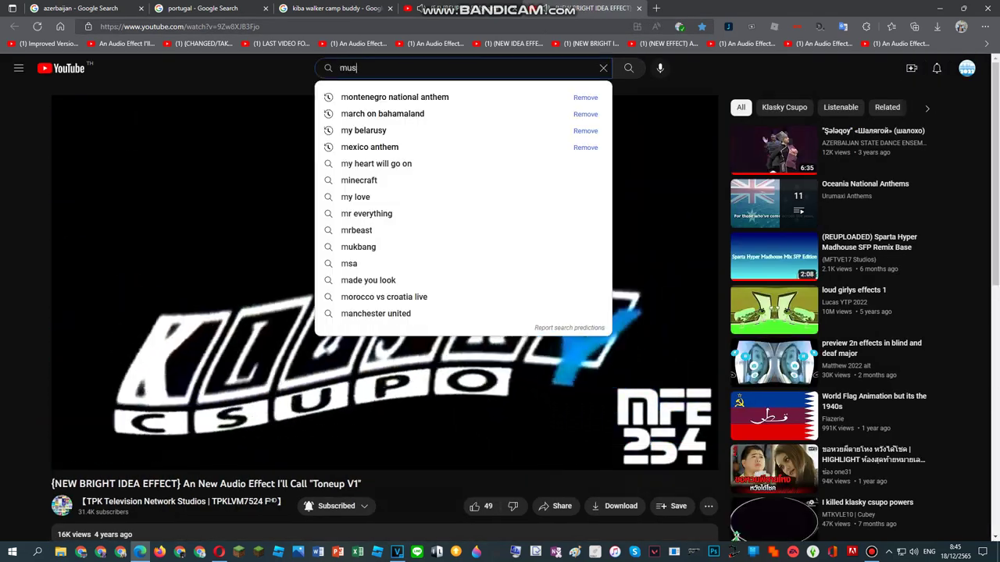
{"action": "type", "text": "v5"}
{"action": "key", "text": "Return"}
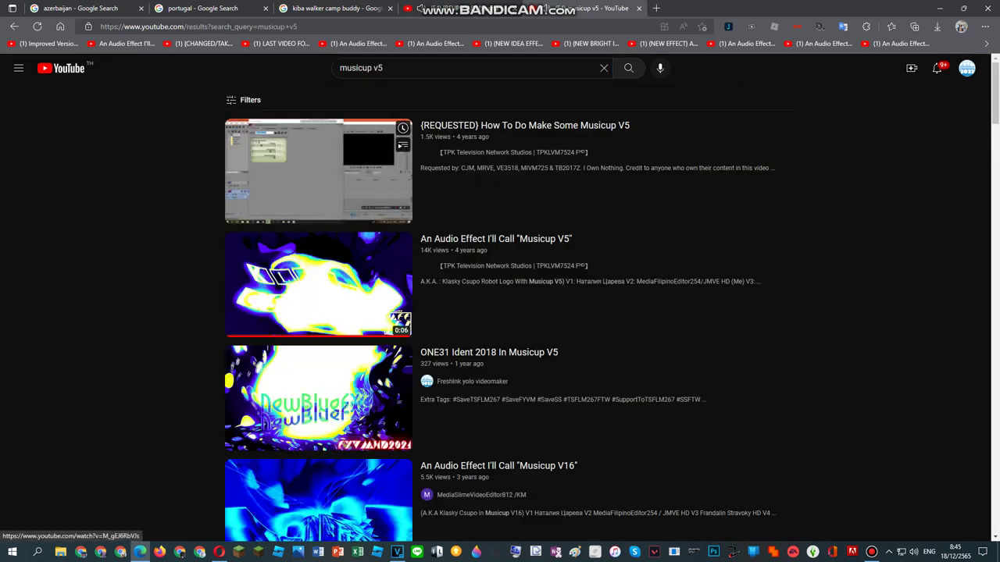
Open the video "{REQUESTED} How To Do Make Some Musicup V5" and pause it at 1:23 to examine the Vocodex settings
{"action": "left_click", "coordinate": [319, 172]}
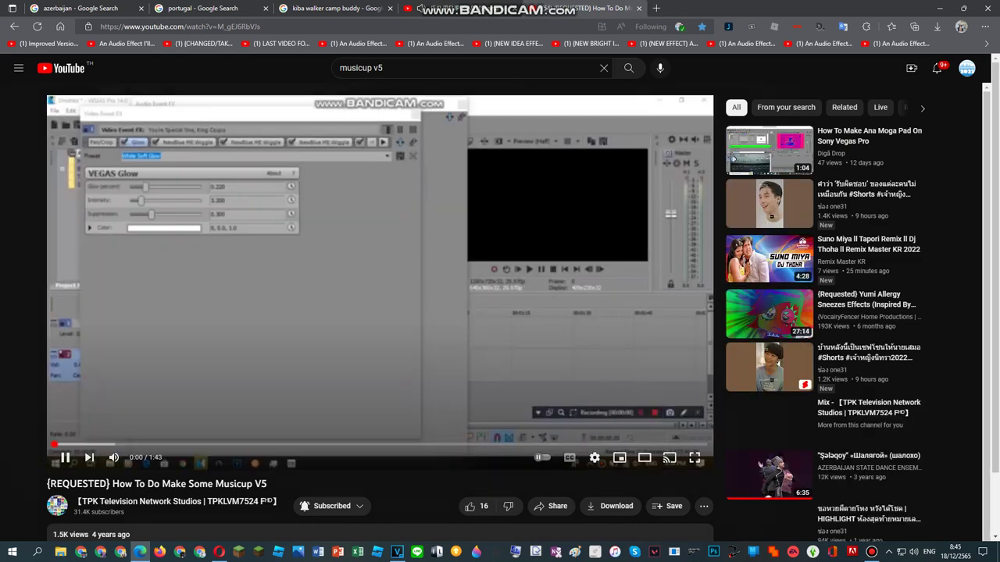
{"action": "left_click_drag", "start_coordinate": [649, 444], "coordinate": [581, 422]}
{"action": "key", "text": "space"}
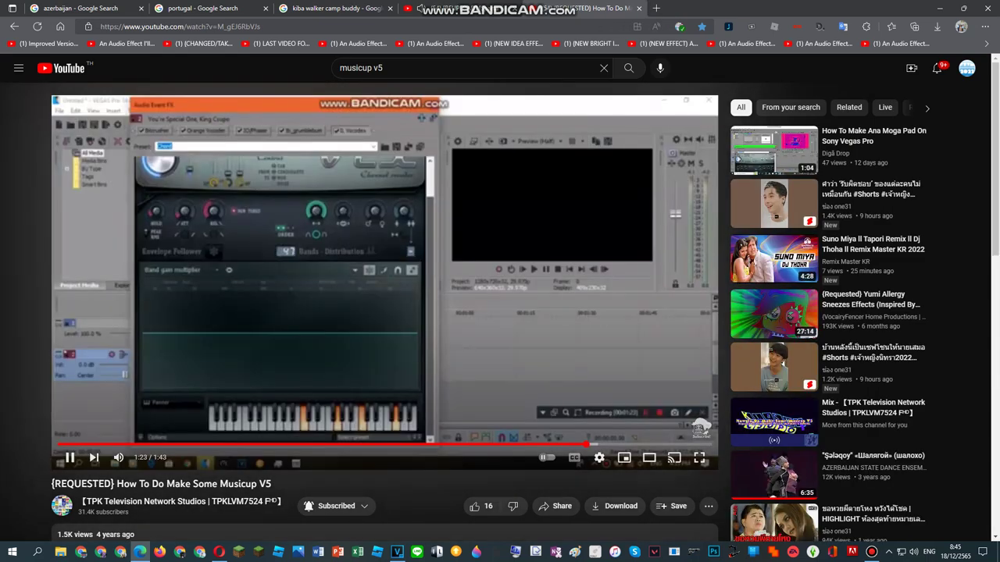
{"action": "key", "text": "space"}
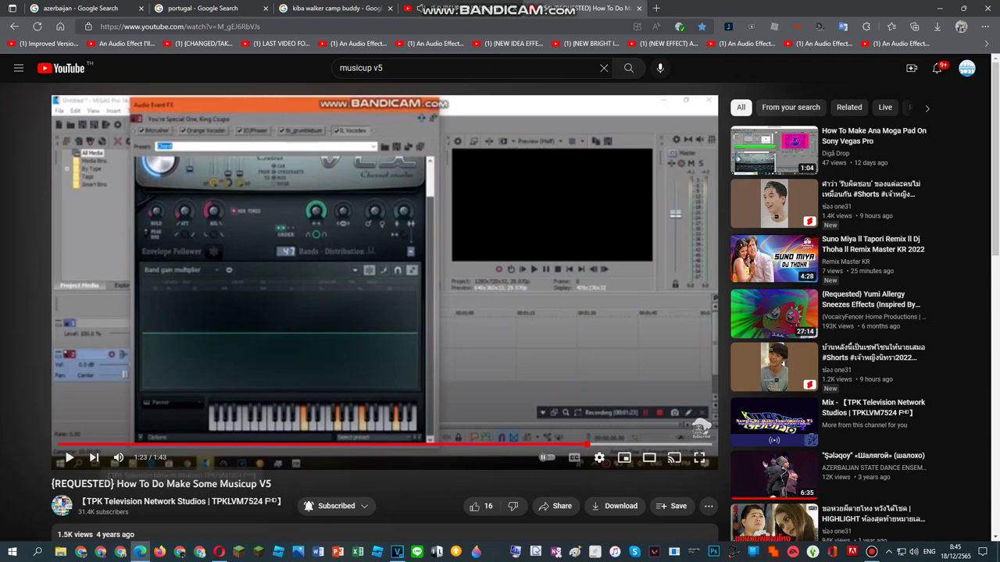
Back in VEGAS Pro, load Vocodex's Chord preset with the Panner carrier and play the project
{"action": "left_click", "coordinate": [397, 552]}
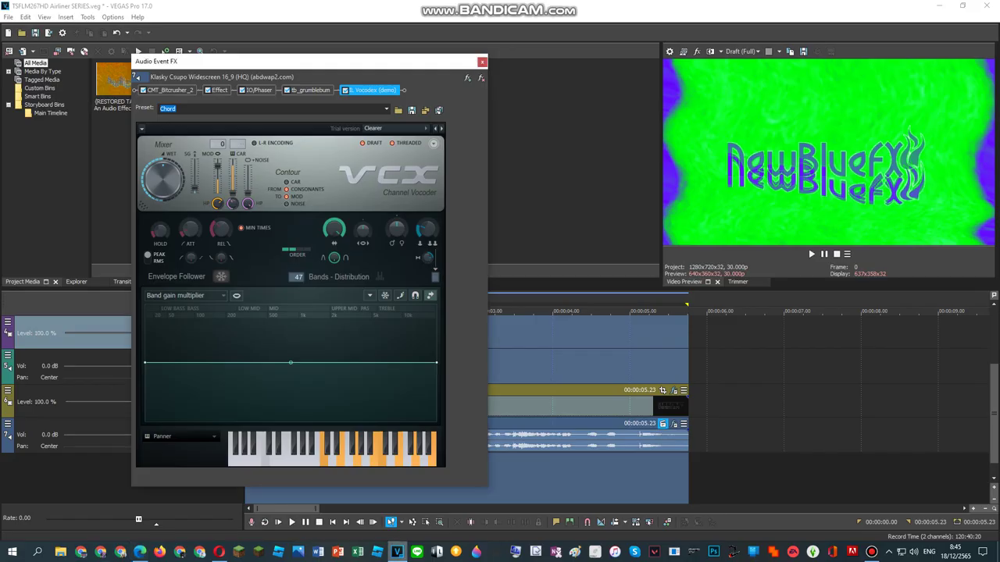
{"action": "left_click", "coordinate": [394, 128]}
{"action": "left_click", "coordinate": [385, 216]}
{"action": "left_click", "coordinate": [184, 436]}
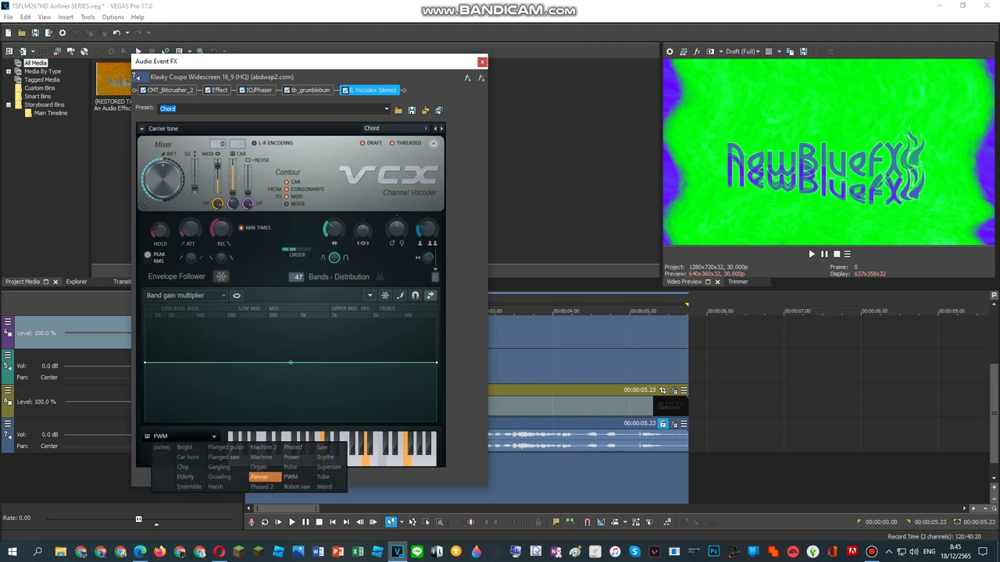
{"action": "left_click", "coordinate": [258, 477]}
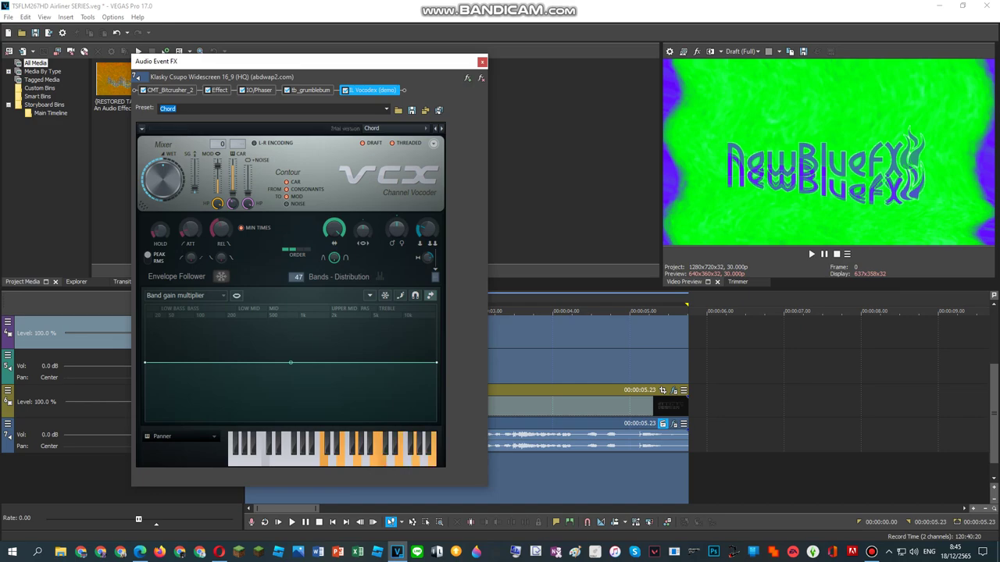
{"action": "left_click", "coordinate": [72, 371]}
{"action": "key", "text": "space"}
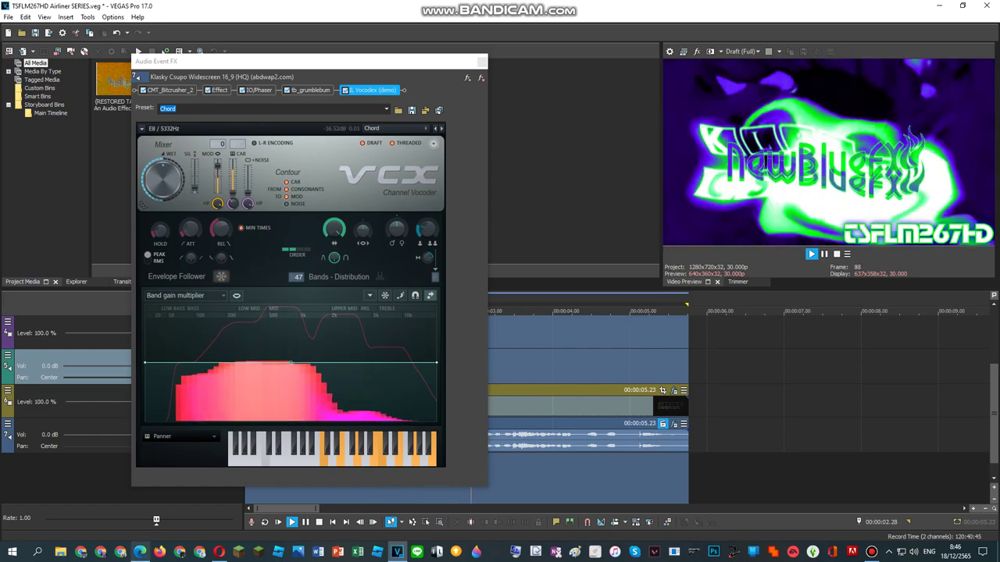
Return to the tutorial video in Edge and pause it at 0:44 to examine the Bitcrusher settings
{"action": "left_click", "coordinate": [140, 552]}
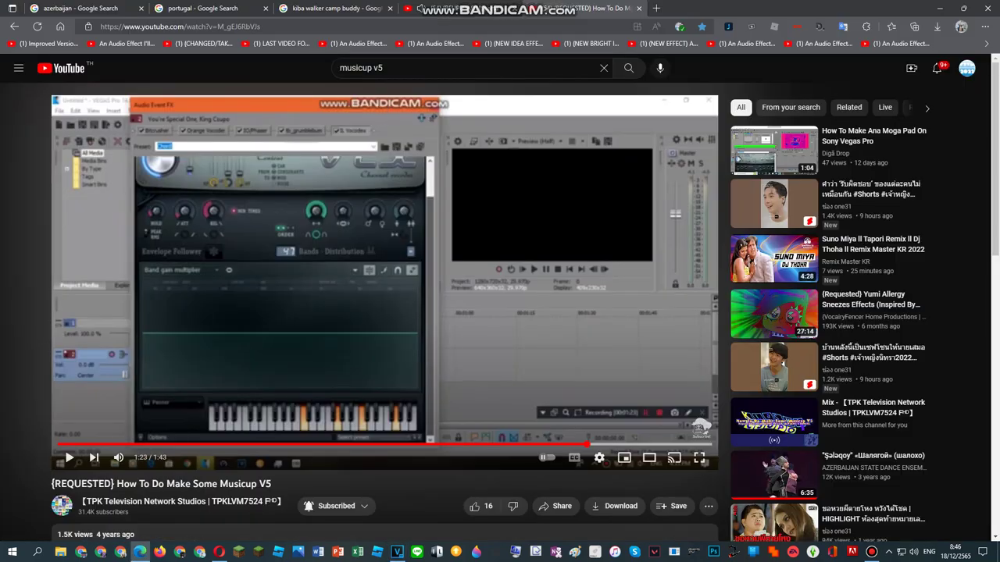
{"action": "left_click", "coordinate": [398, 551]}
{"action": "left_click", "coordinate": [385, 295]}
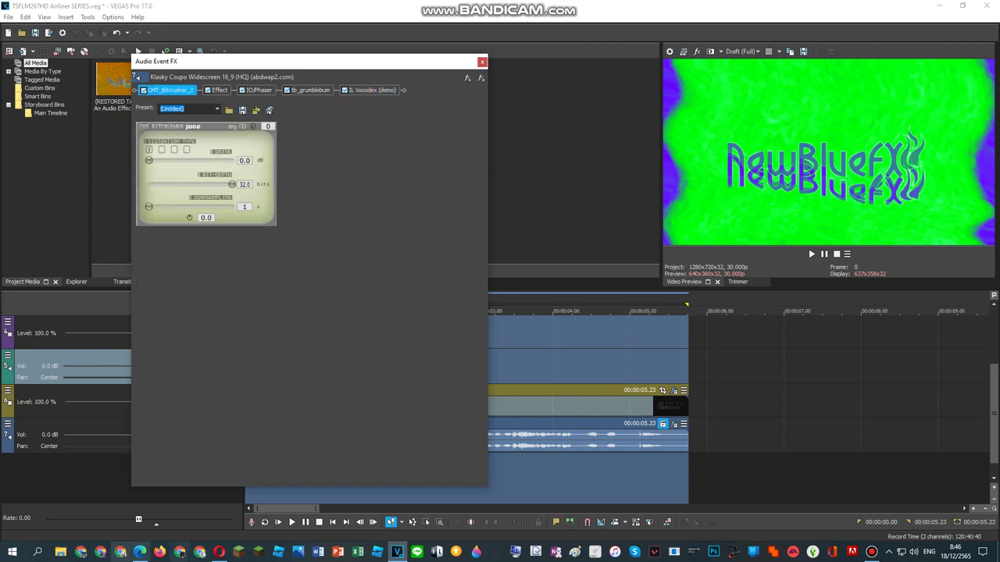
{"action": "left_click", "coordinate": [139, 552]}
{"action": "left_click", "coordinate": [419, 444]}
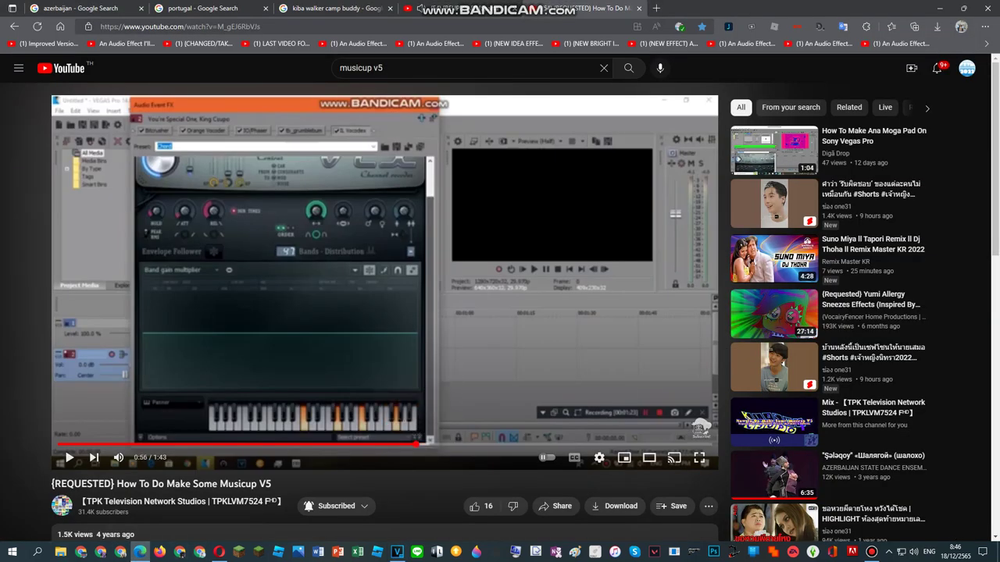
{"action": "left_click", "coordinate": [357, 445]}
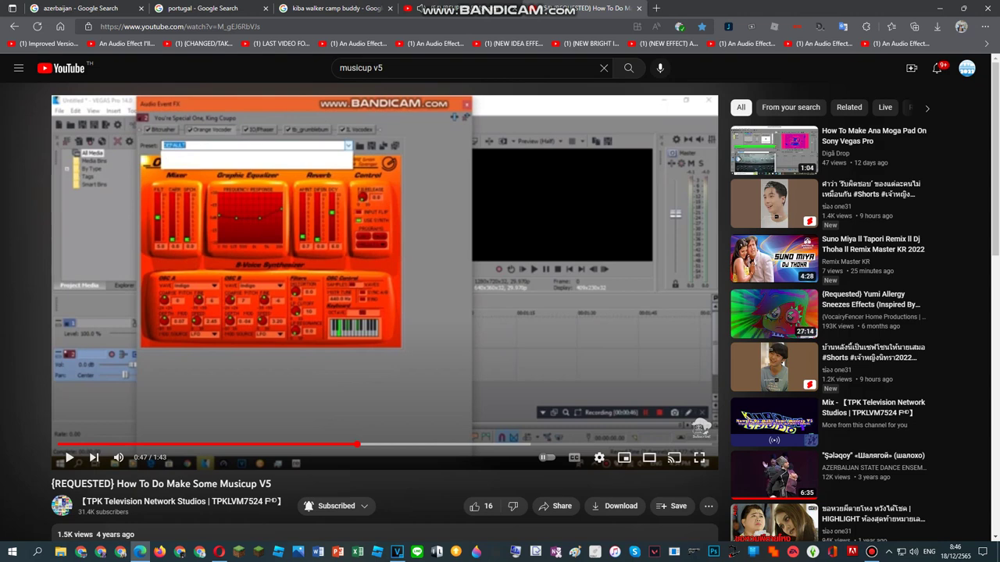
{"action": "key", "text": "space"}
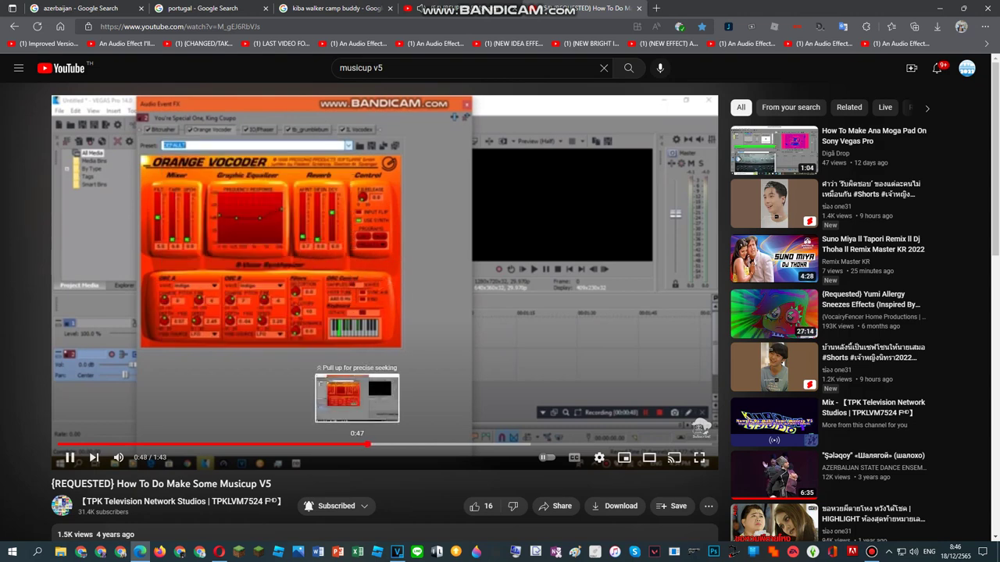
{"action": "key", "text": "space"}
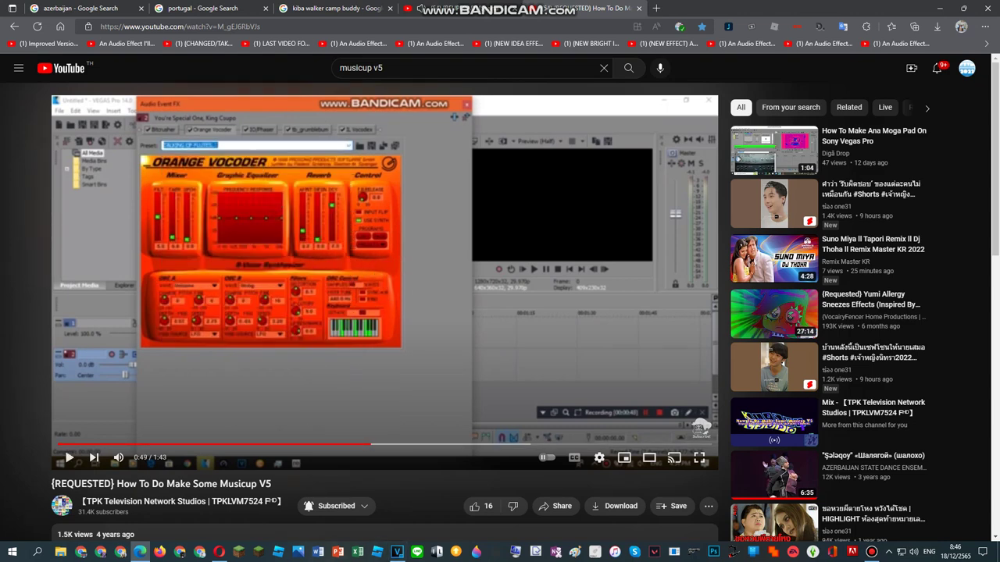
{"action": "key", "text": "Left"}
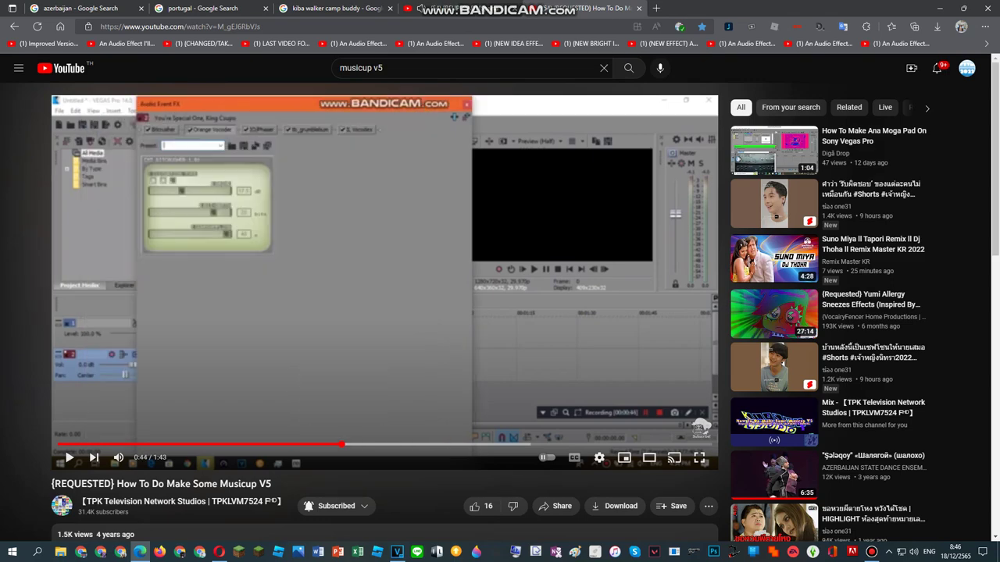
{"action": "key", "text": "space"}
{"action": "key", "text": "space"}
In VEGAS Pro, set the CMT Bitcrusher to 17.5 dB drive, 26 bits depth and 40x downsampling, checking against the video
{"action": "left_click", "coordinate": [397, 552]}
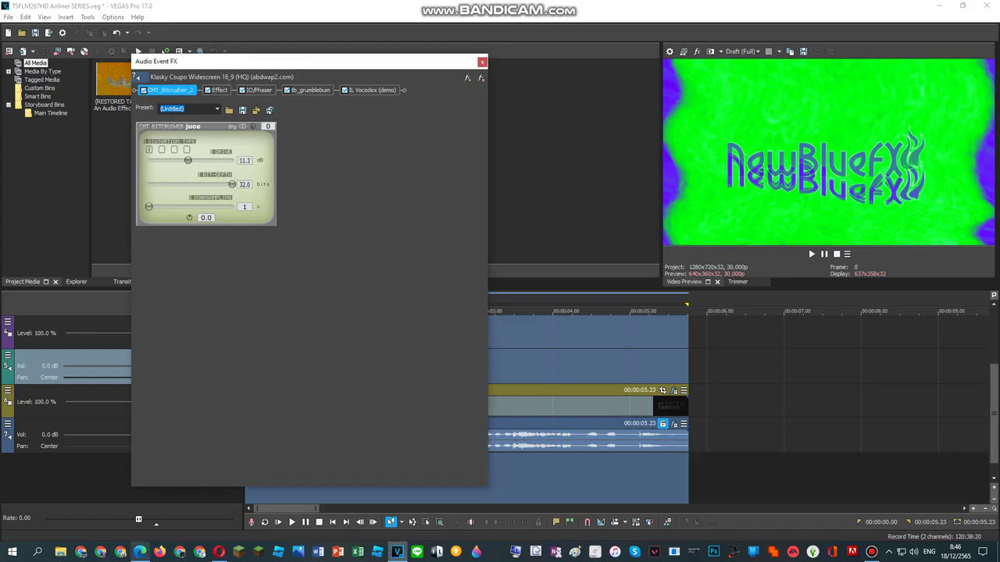
{"action": "mouse_move", "coordinate": [140, 553]}
{"action": "mouse_move", "coordinate": [140, 508]}
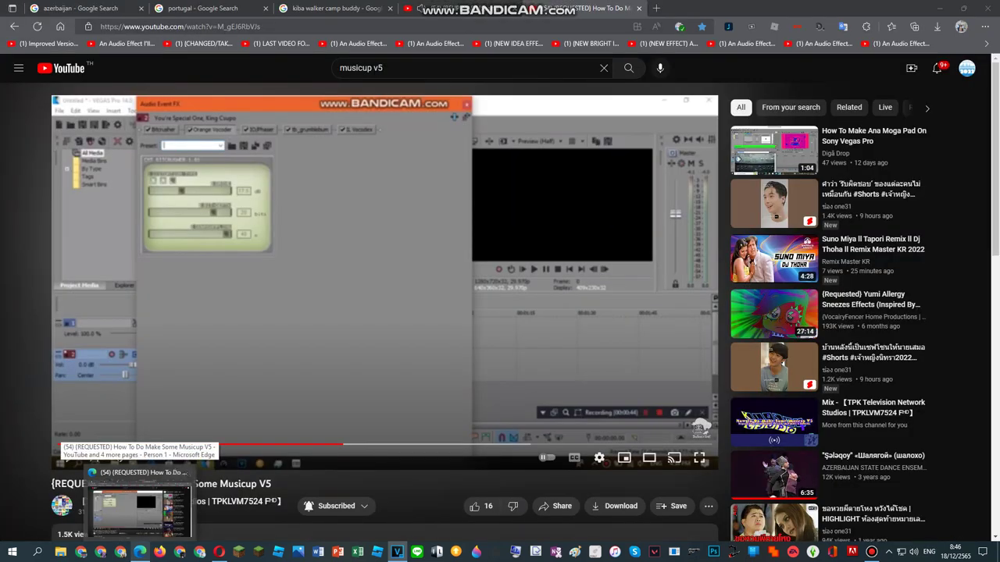
{"action": "key", "text": "alt+Tab"}
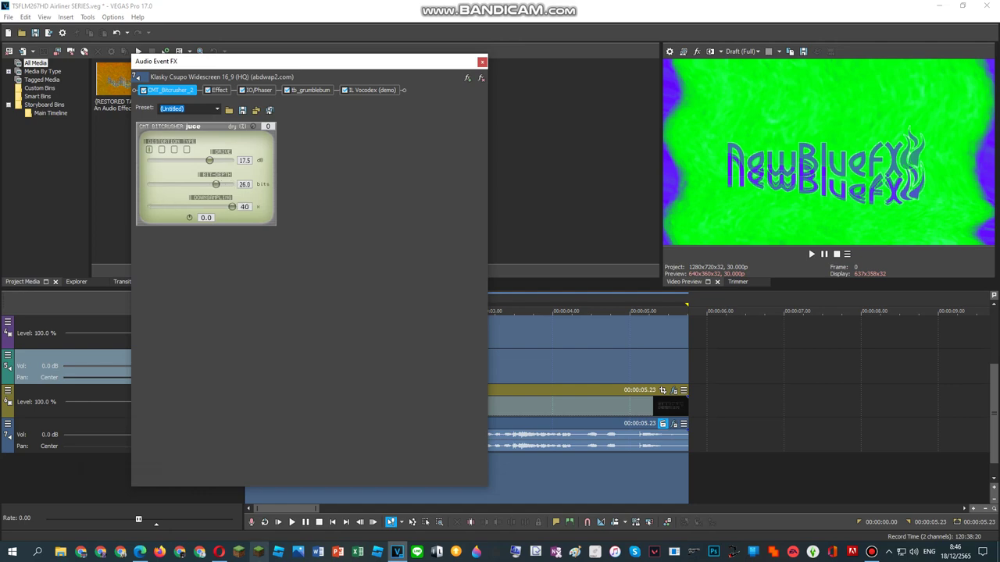
{"action": "left_click", "coordinate": [140, 551]}
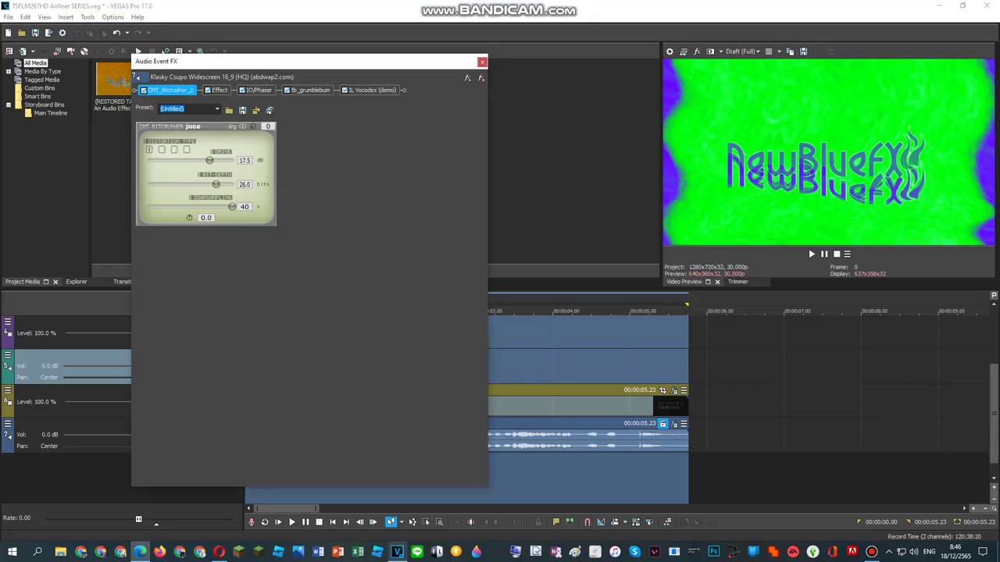
Apply the "TALKING OF FLUTES..." preset to the Orange Vocoder effect, and open the IO/Phaser settings
{"action": "left_click", "coordinate": [220, 91]}
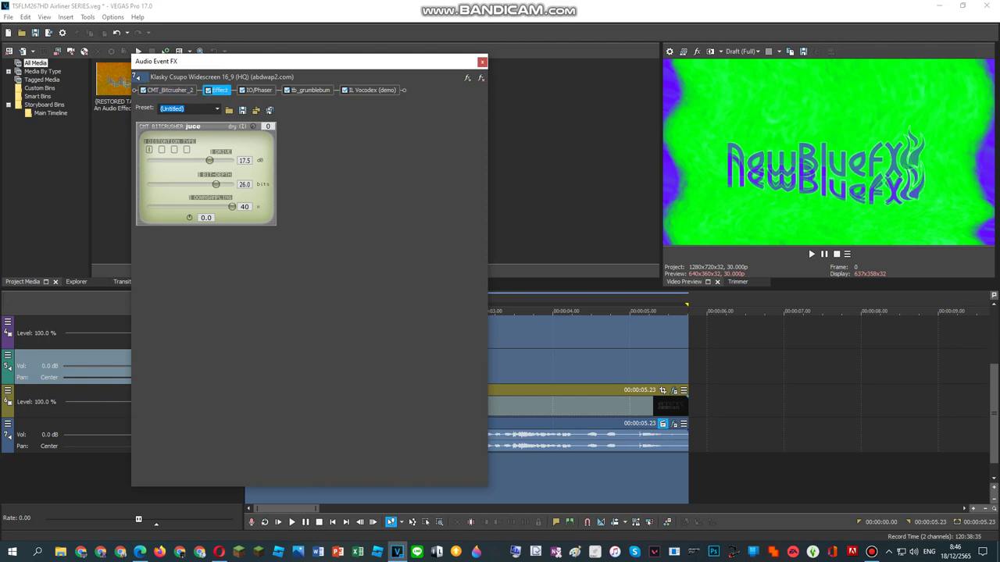
{"action": "left_click", "coordinate": [353, 110]}
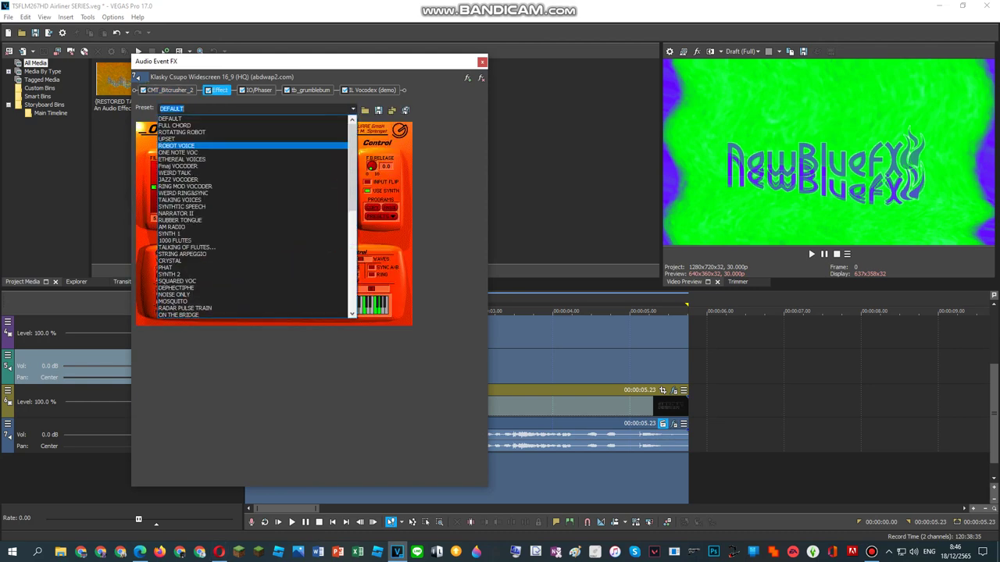
{"action": "left_click", "coordinate": [253, 248]}
{"action": "left_click", "coordinate": [258, 90]}
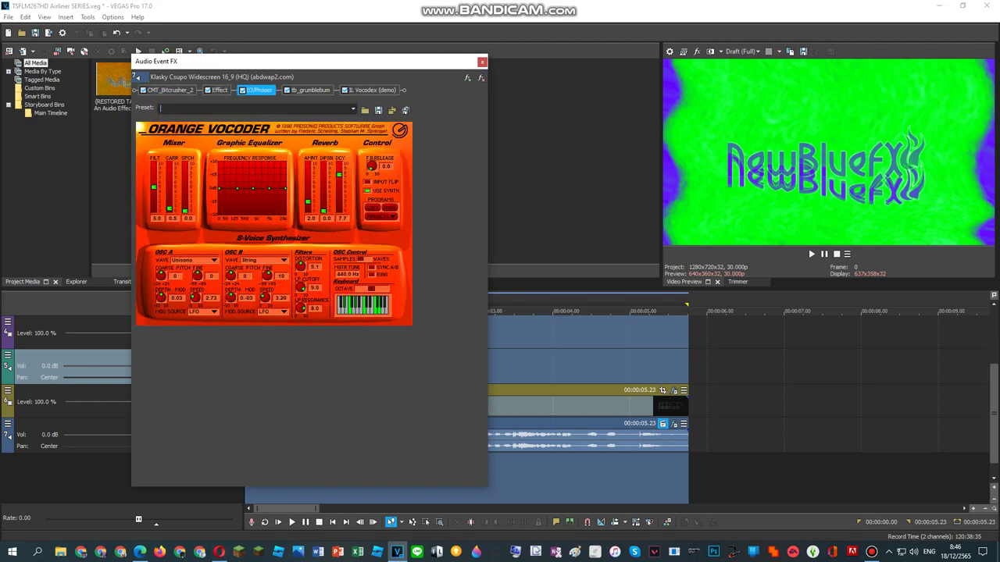
Switch to the tutorial video in Edge and skim from 0:45 to 1:04 to examine the Orange Vocoder and IO/Phaser presets
{"action": "left_click", "coordinate": [140, 552]}
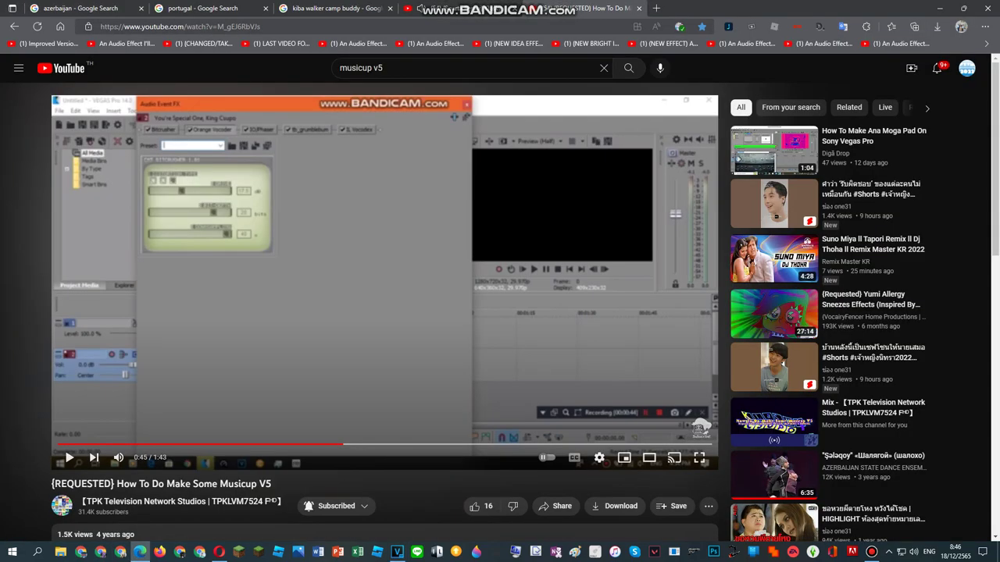
{"action": "left_click", "coordinate": [463, 9]}
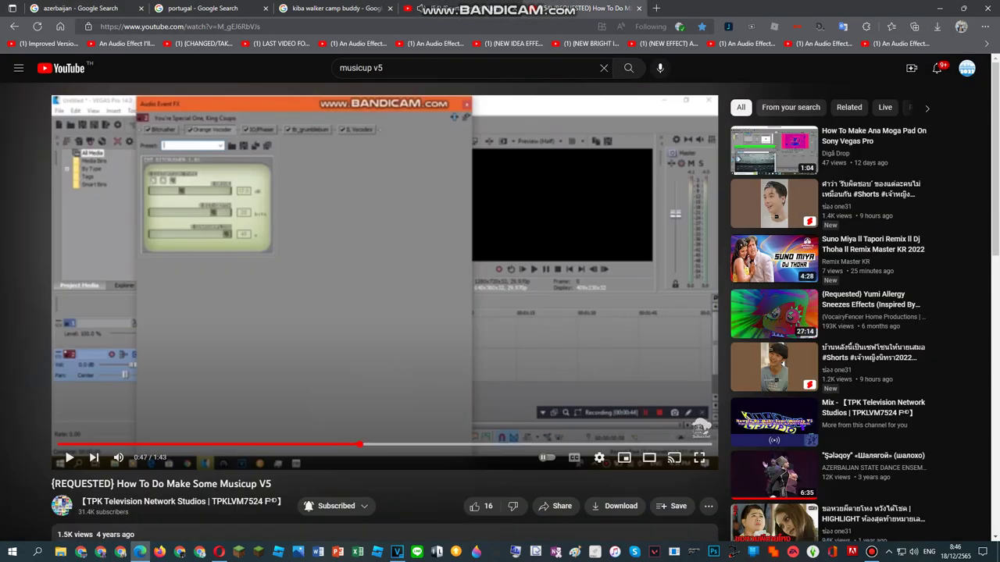
{"action": "left_click", "coordinate": [379, 444]}
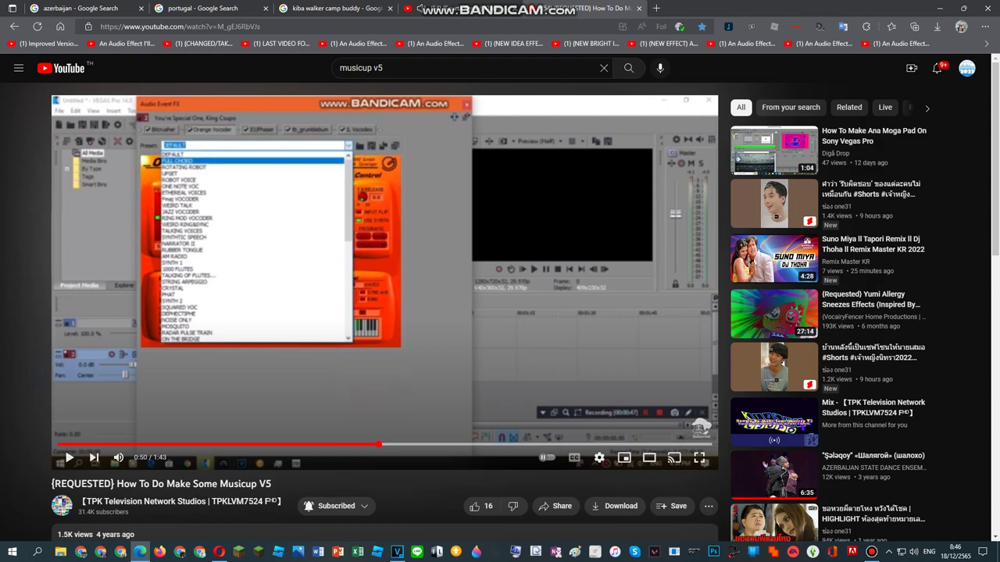
{"action": "left_click", "coordinate": [399, 444]}
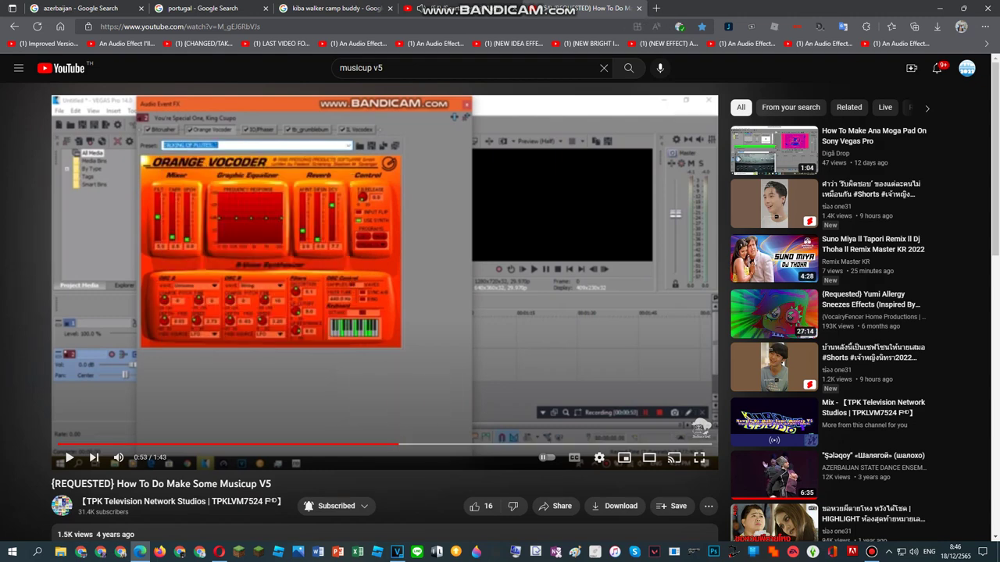
{"action": "left_click", "coordinate": [419, 445]}
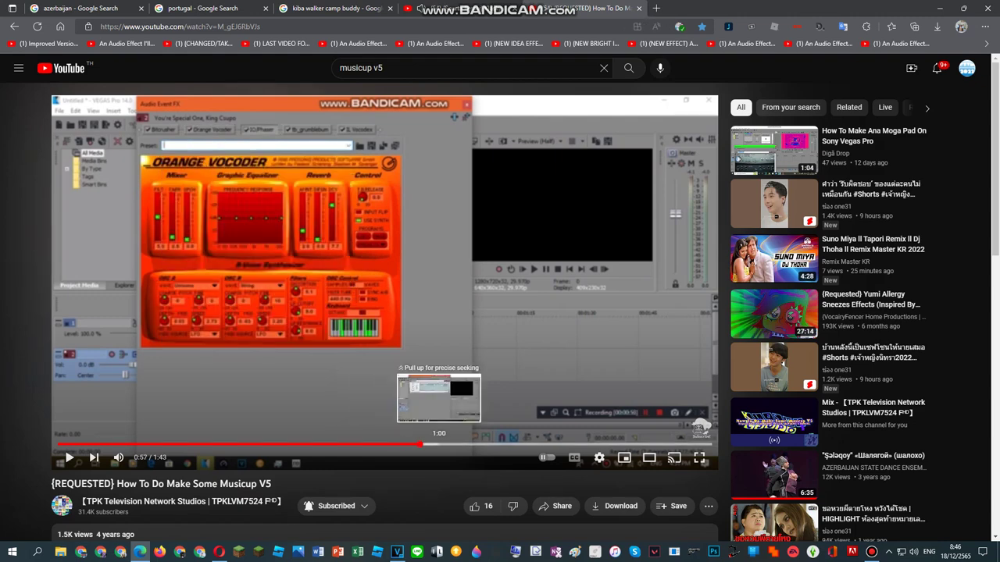
{"action": "left_click", "coordinate": [442, 444]}
{"action": "left_click", "coordinate": [453, 444]}
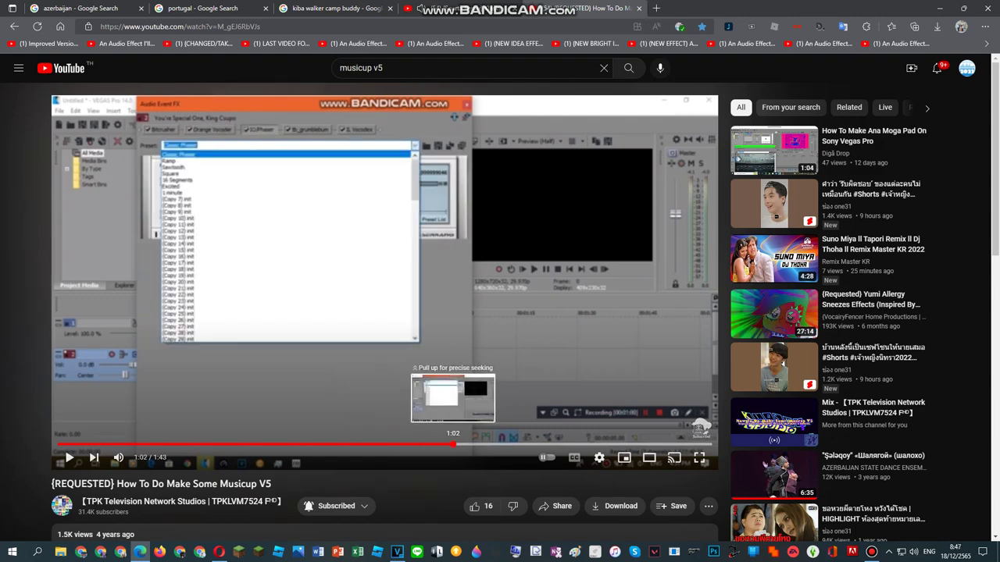
{"action": "left_click", "coordinate": [461, 444]}
{"action": "left_click", "coordinate": [466, 445]}
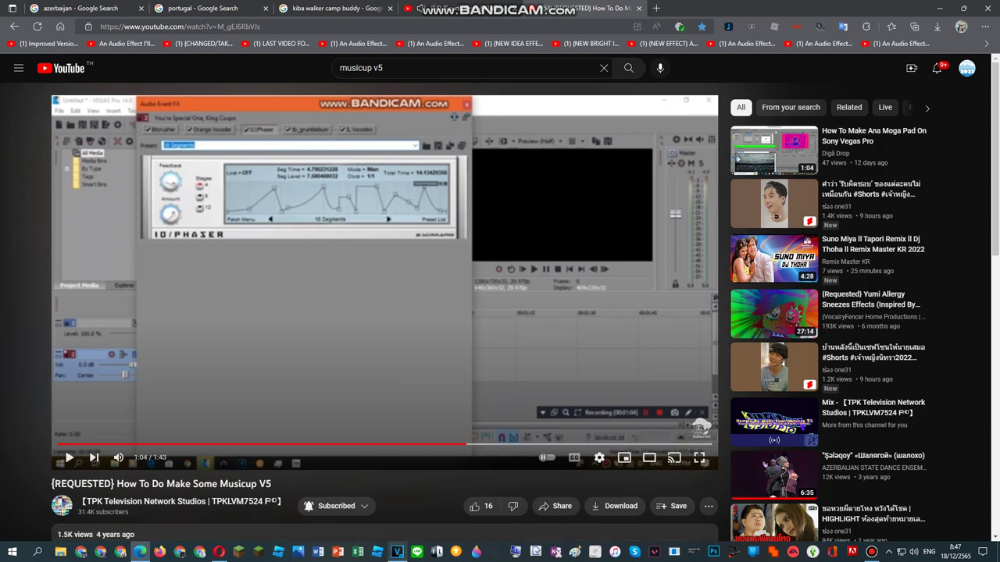
Back in VEGAS Pro, apply the second "Classic Phaser" preset, listed after Square, to the IO/Phaser effect and compare it with the video
{"action": "left_click", "coordinate": [398, 551]}
{"action": "left_click_drag", "start_coordinate": [383, 90], "coordinate": [259, 90]}
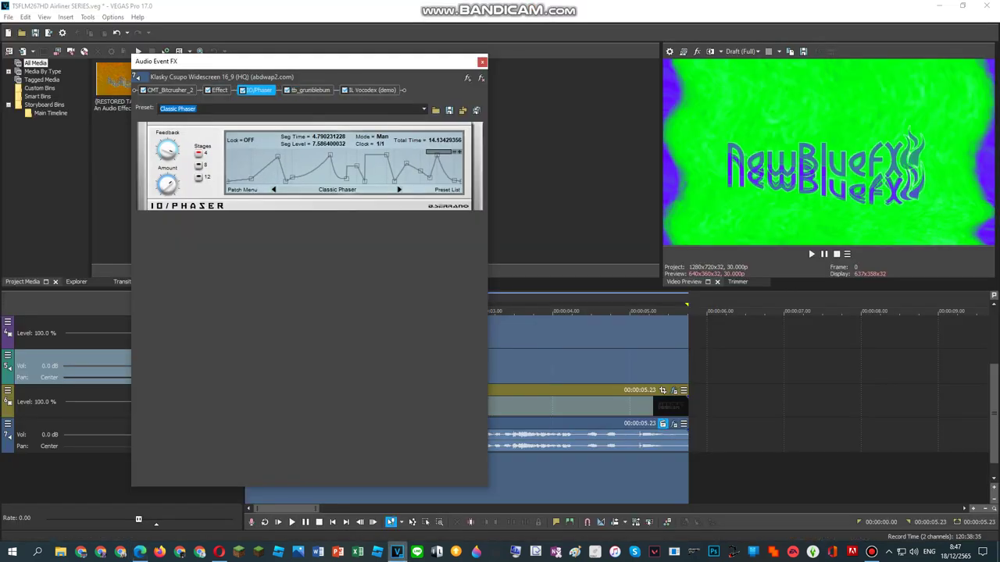
{"action": "left_click", "coordinate": [424, 108]}
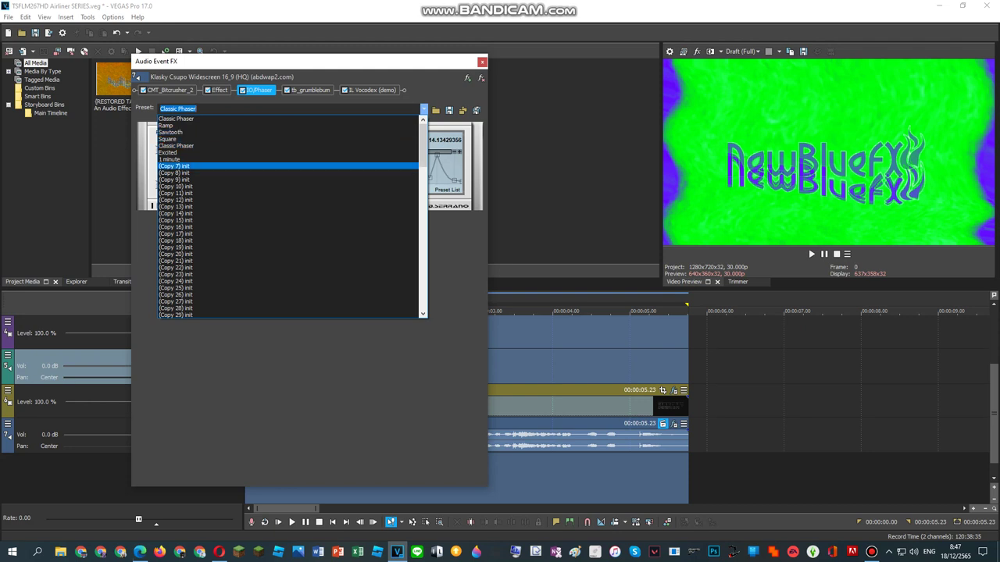
{"action": "scroll", "coordinate": [289, 156], "scroll_direction": "down", "scroll_amount": 3}
{"action": "scroll", "coordinate": [289, 215], "scroll_direction": "up", "scroll_amount": 5}
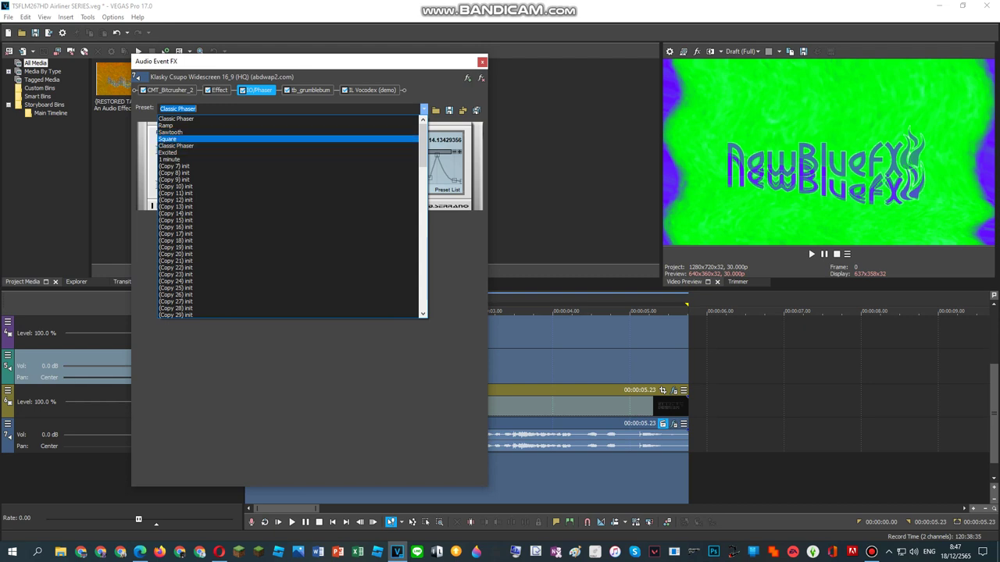
{"action": "left_click", "coordinate": [176, 145]}
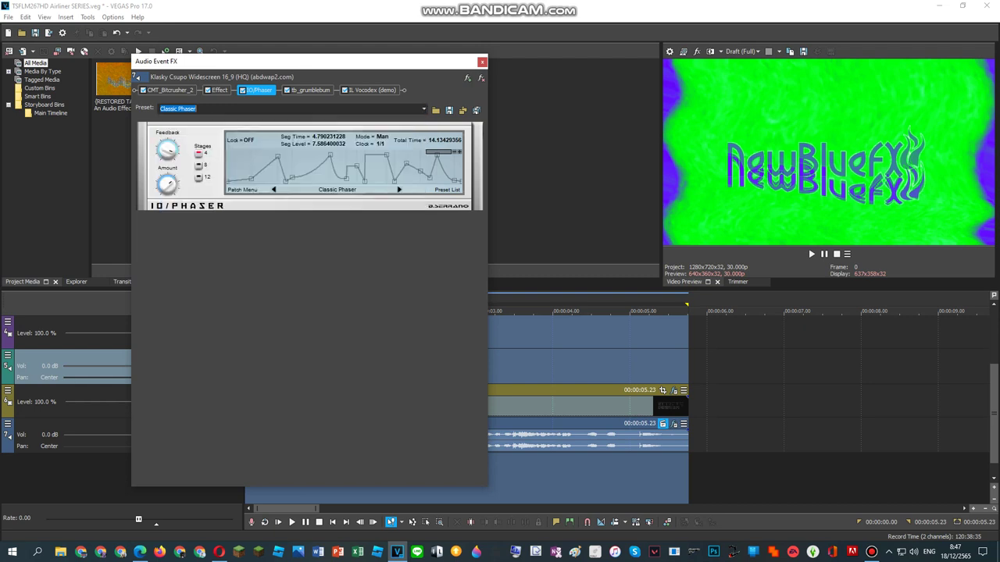
{"action": "mouse_move", "coordinate": [140, 552]}
{"action": "left_click", "coordinate": [138, 515]}
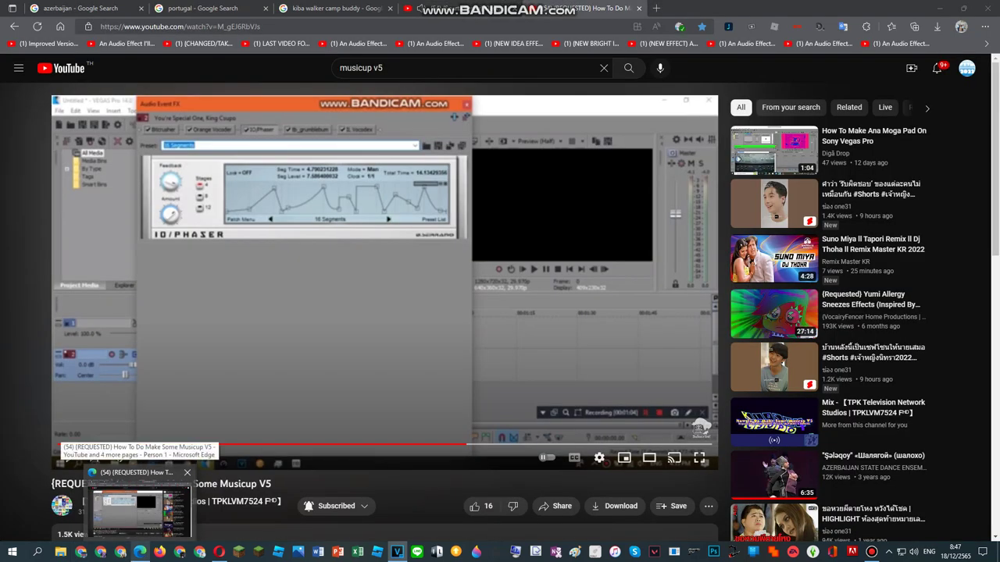
{"action": "left_click", "coordinate": [138, 512]}
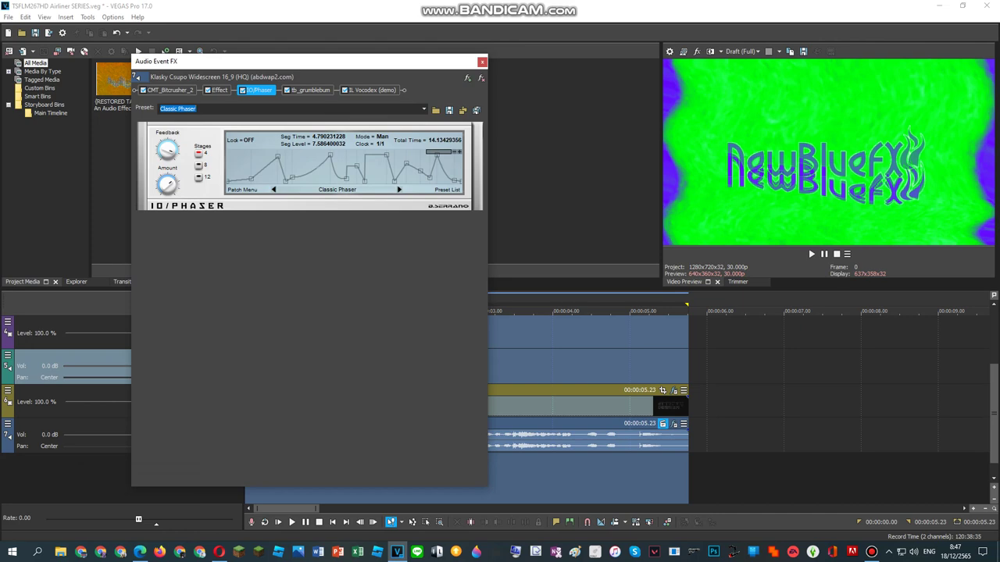
Check the tb_grumblebum settings against the tutorial at 1:09, view the Vocodex effect, and close the audio effects window
{"action": "left_click", "coordinate": [310, 91]}
{"action": "left_click", "coordinate": [140, 551]}
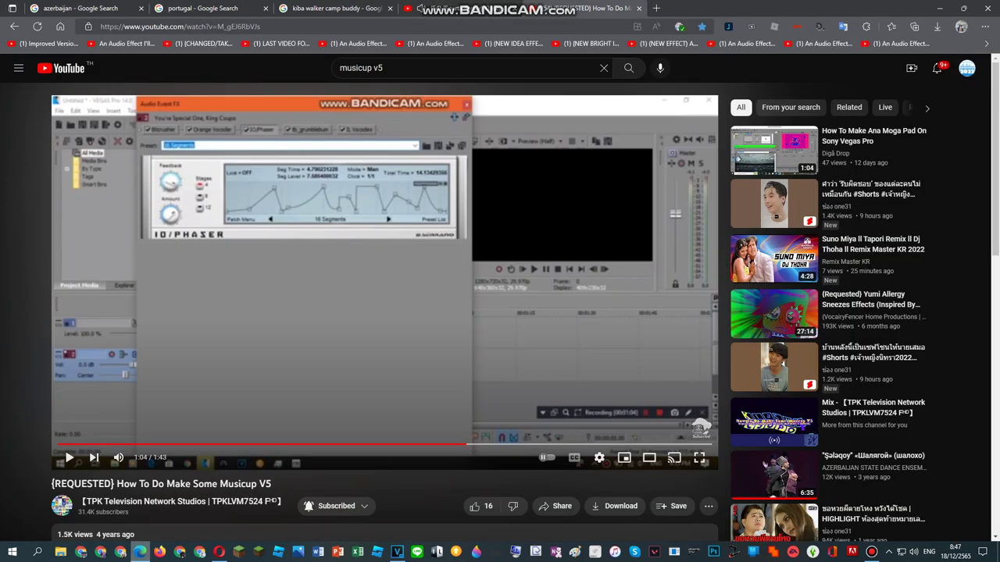
{"action": "key", "text": "Right"}
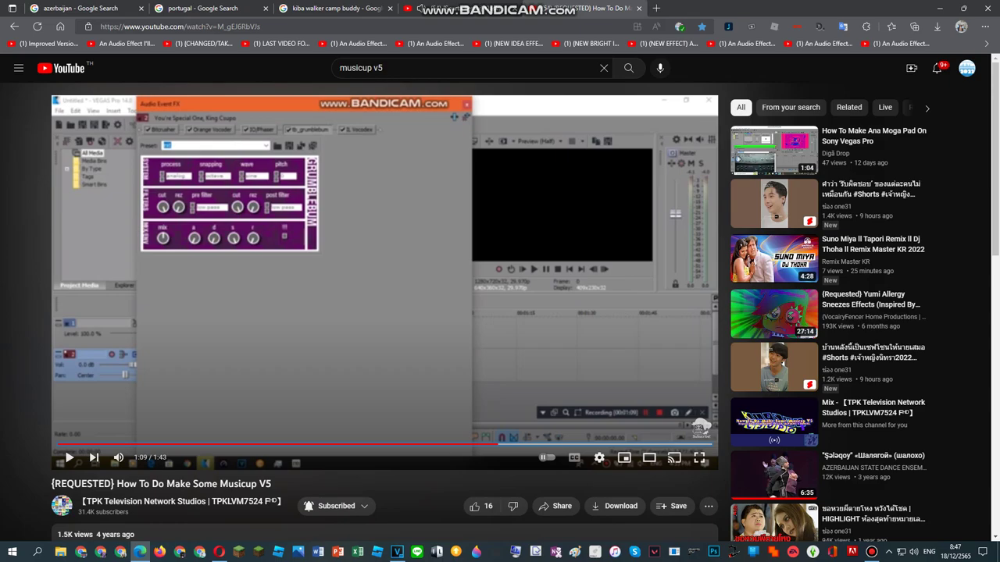
{"action": "key", "text": "alt+Tab"}
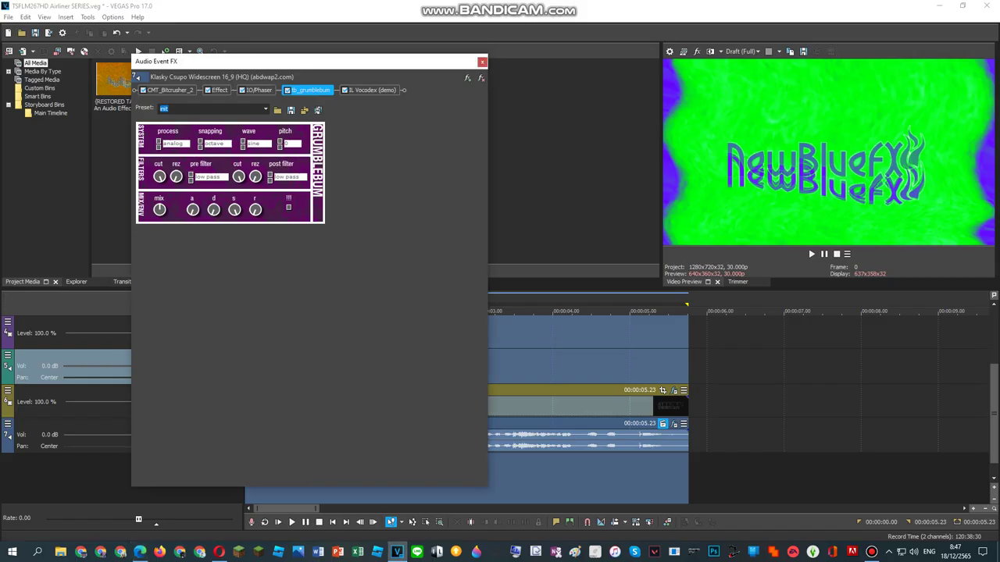
{"action": "left_click", "coordinate": [371, 89]}
{"action": "left_click", "coordinate": [482, 61]}
Open the video effects of the Klasky Csupo clip and review the Glow and three NewBlue ME Wiggle settings
{"action": "right_click", "coordinate": [529, 403]}
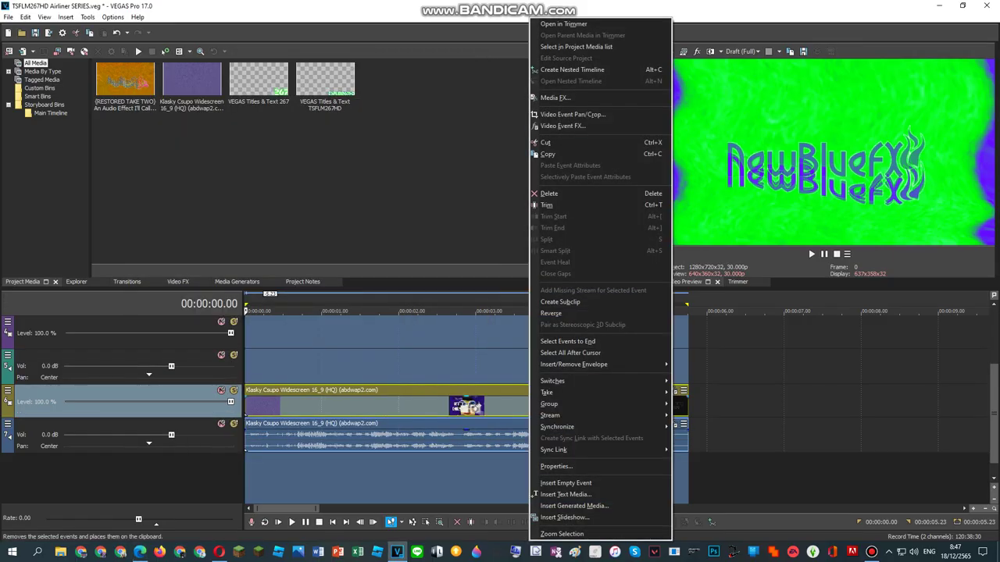
{"action": "left_click", "coordinate": [562, 126]}
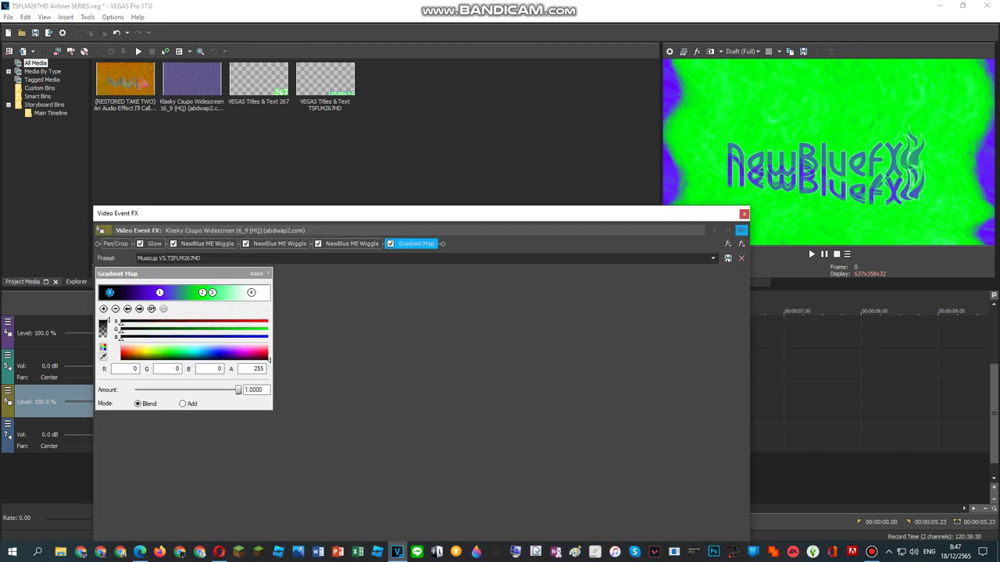
{"action": "left_click", "coordinate": [154, 244]}
{"action": "left_click", "coordinate": [207, 244]}
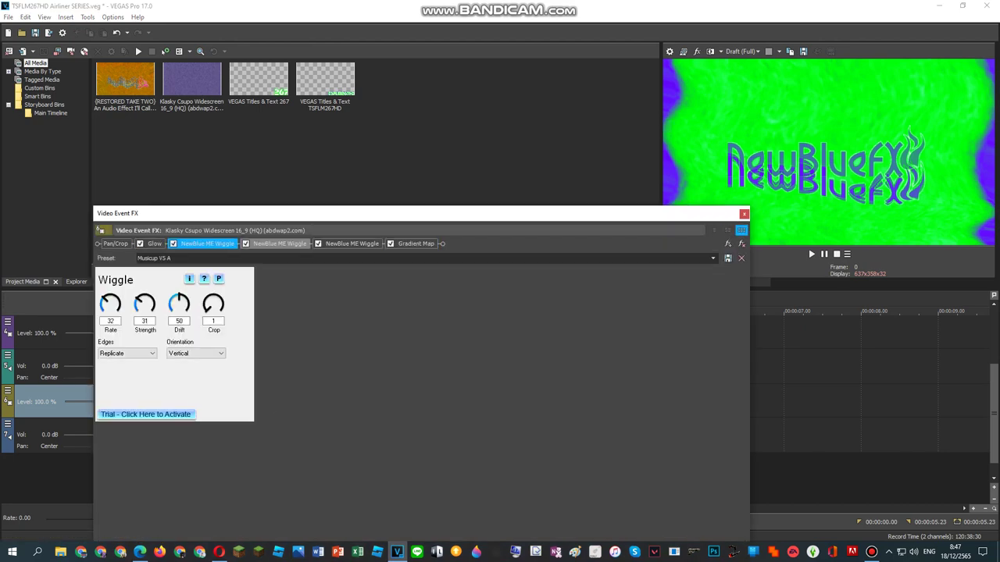
{"action": "left_click", "coordinate": [280, 244]}
{"action": "left_click", "coordinate": [352, 244]}
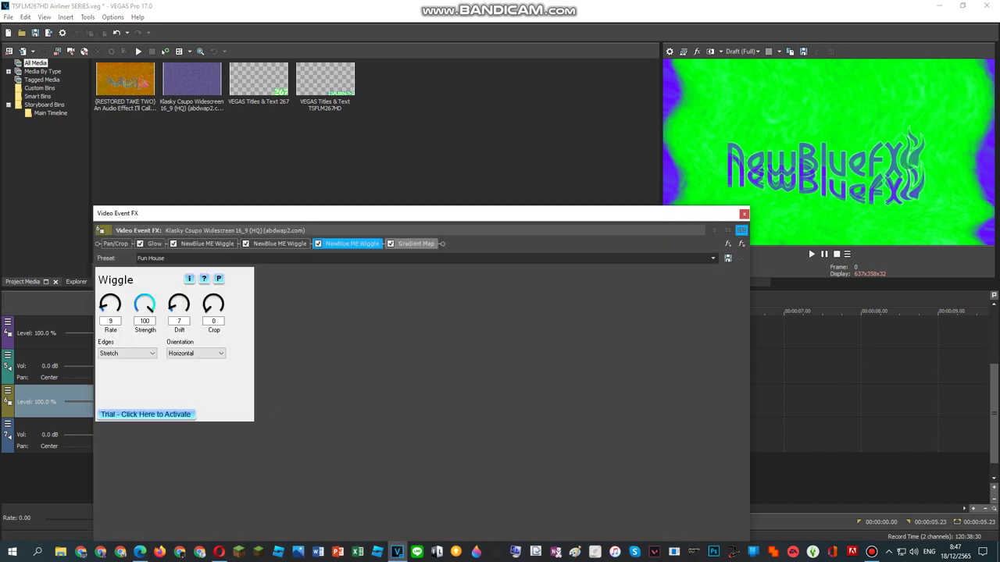
Review the Gradient Map's color control points from first to last, restoring the first point's order, and close the video effects window
{"action": "left_click", "coordinate": [416, 244]}
{"action": "left_click", "coordinate": [415, 243]}
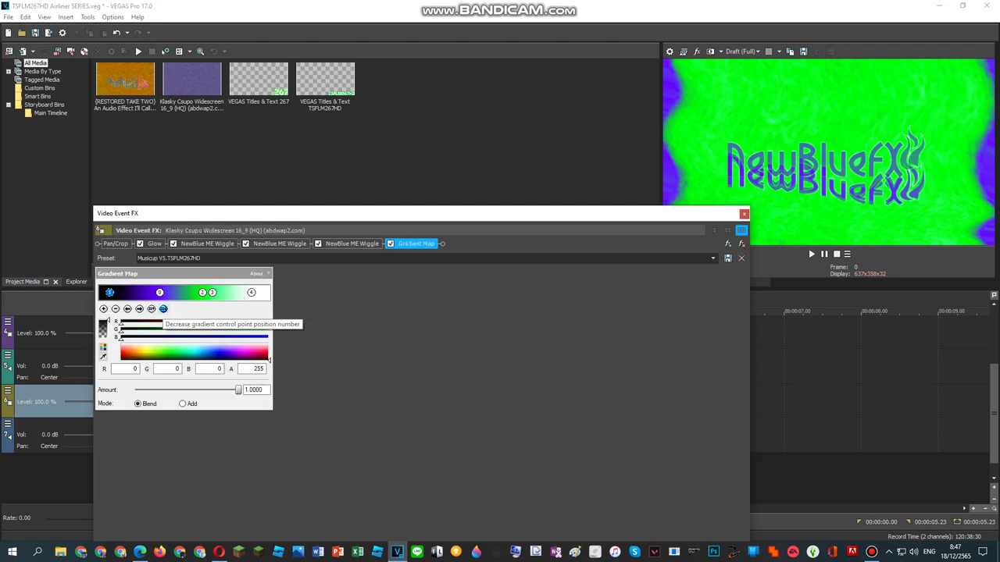
{"action": "left_click", "coordinate": [163, 308]}
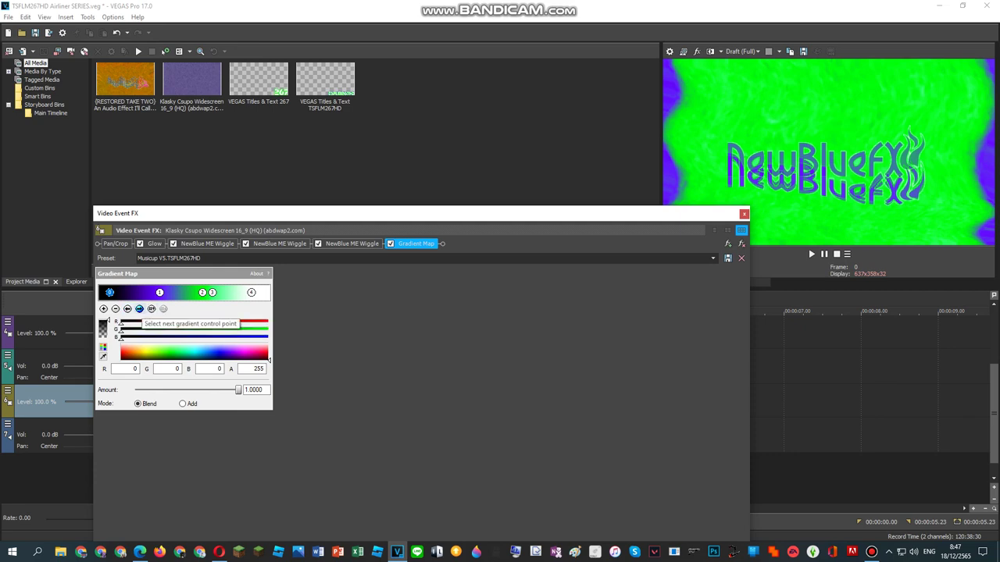
{"action": "left_click", "coordinate": [139, 310]}
{"action": "left_click", "coordinate": [139, 310]}
{"action": "left_click", "coordinate": [139, 310]}
{"action": "left_click", "coordinate": [139, 309]}
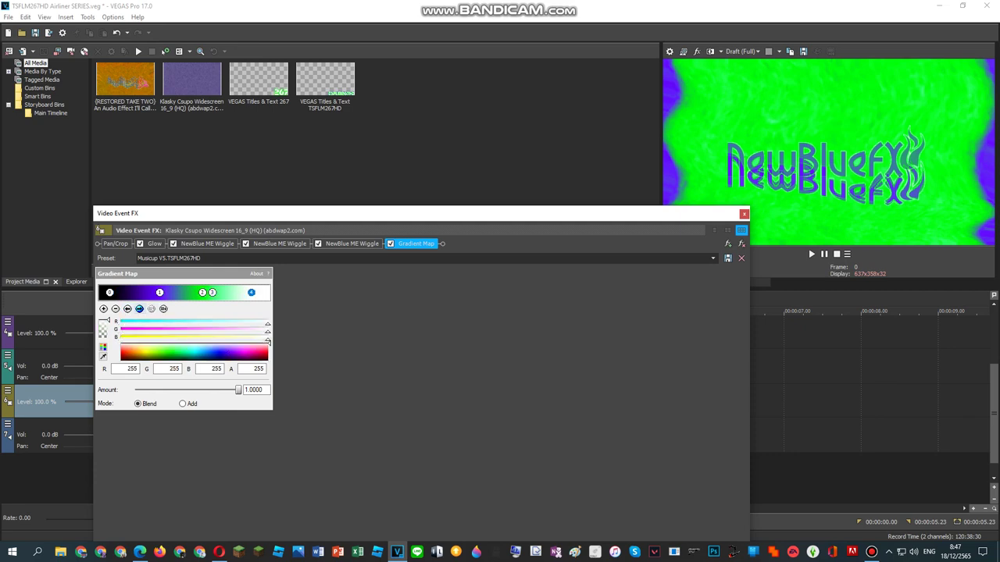
{"action": "left_click", "coordinate": [743, 214]}
Select the full clip range on the timeline and play the project from the start to preview the effects
{"action": "double_click", "coordinate": [619, 333]}
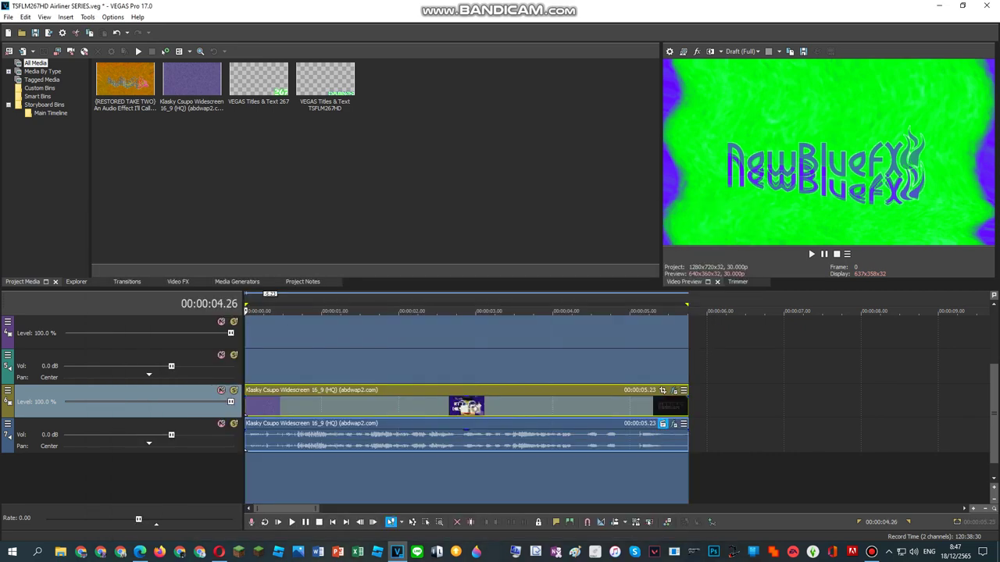
{"action": "key", "text": "space"}
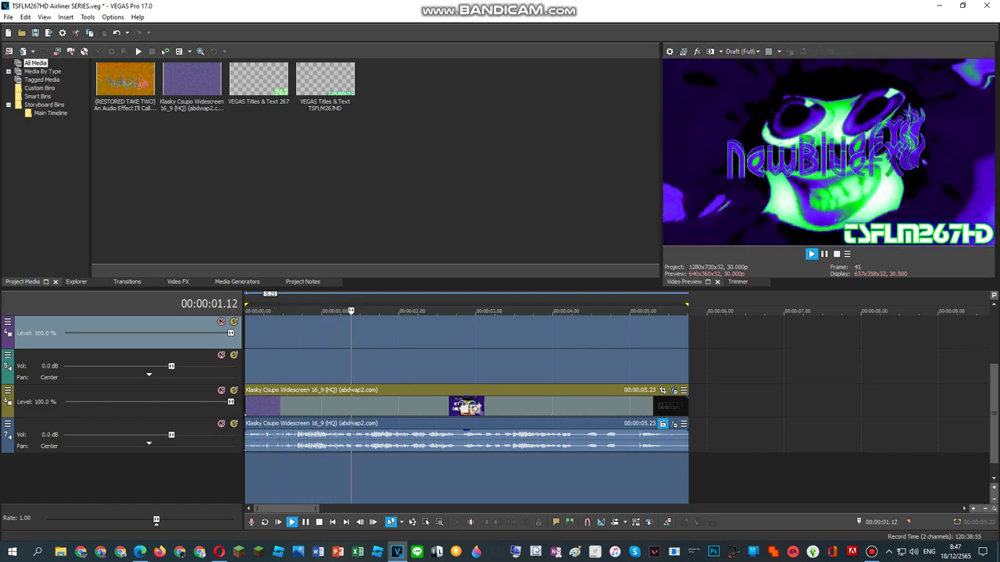